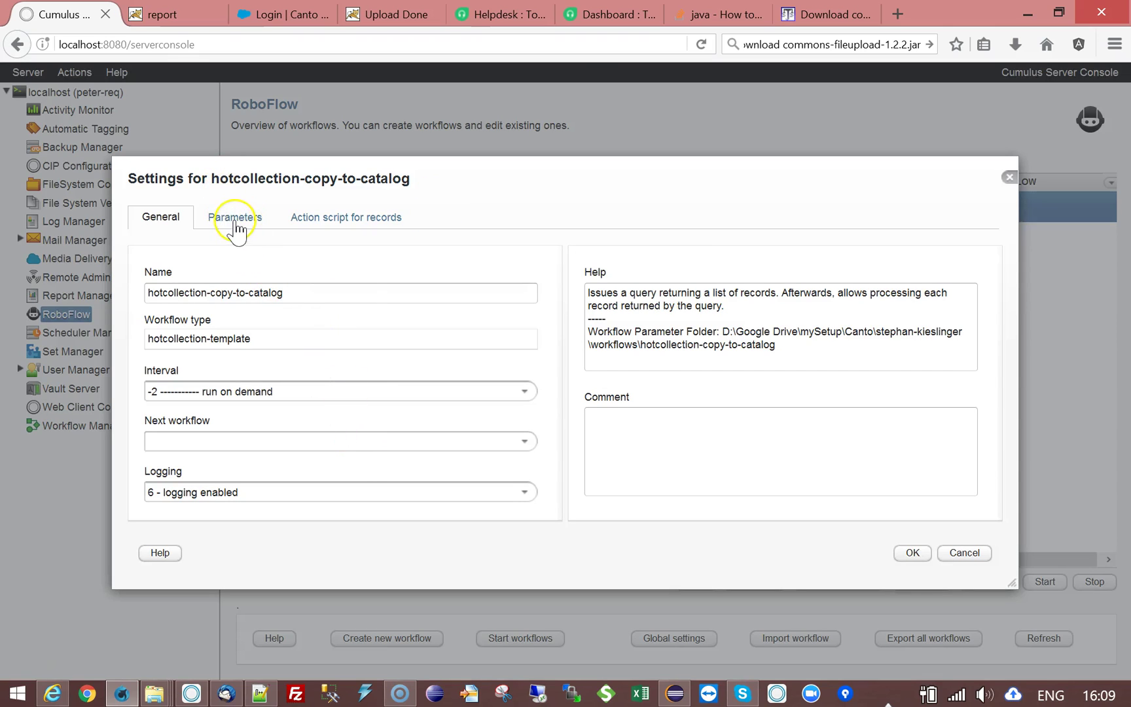
- Review the workflow's source parameters: Catalog, Cumulus query and Import trigger folder
{"action": "left_click", "coordinate": [235, 220]}
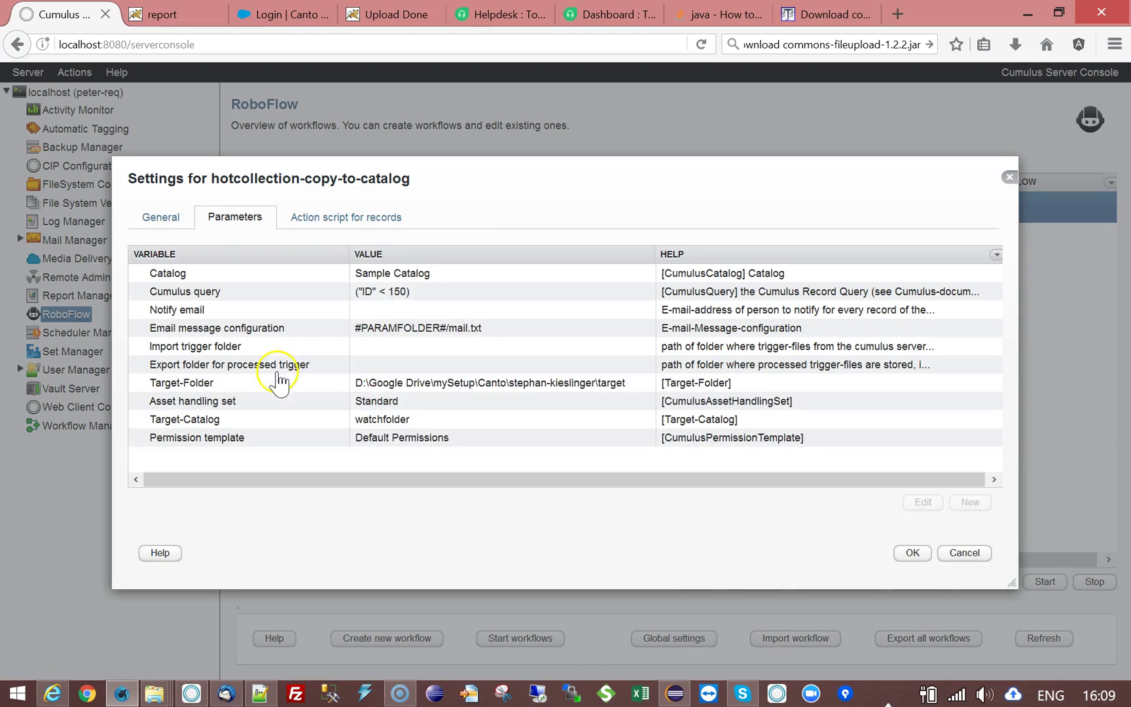
{"action": "left_click", "coordinate": [215, 278]}
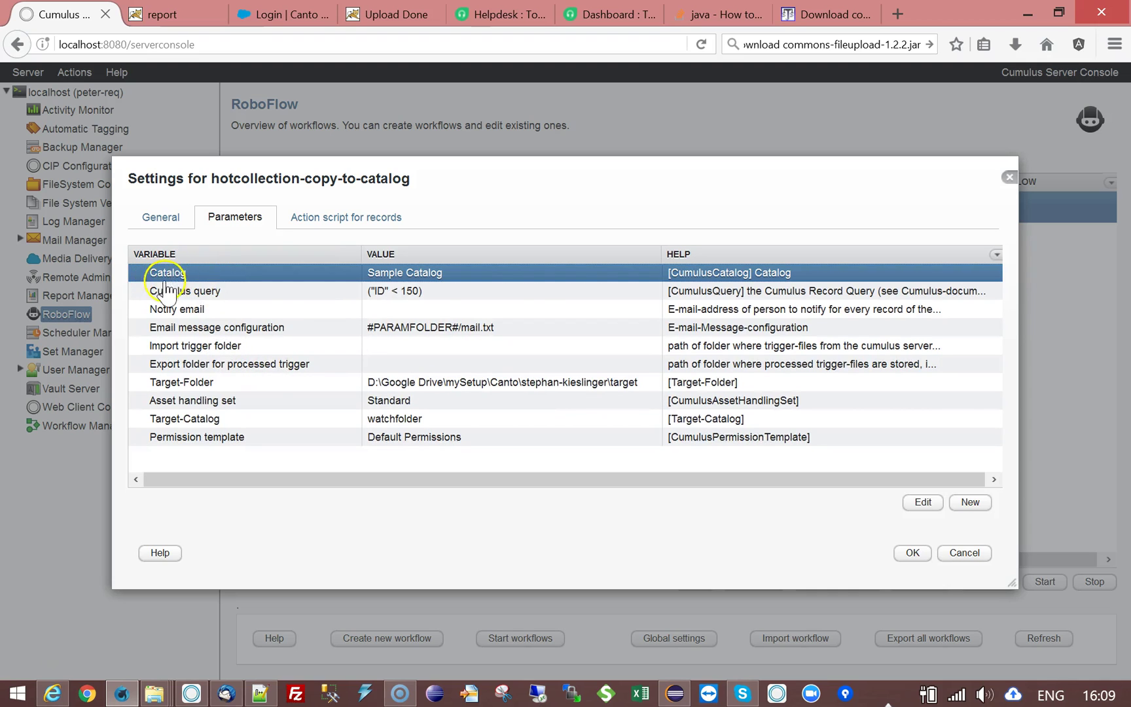
{"action": "left_click", "coordinate": [246, 293]}
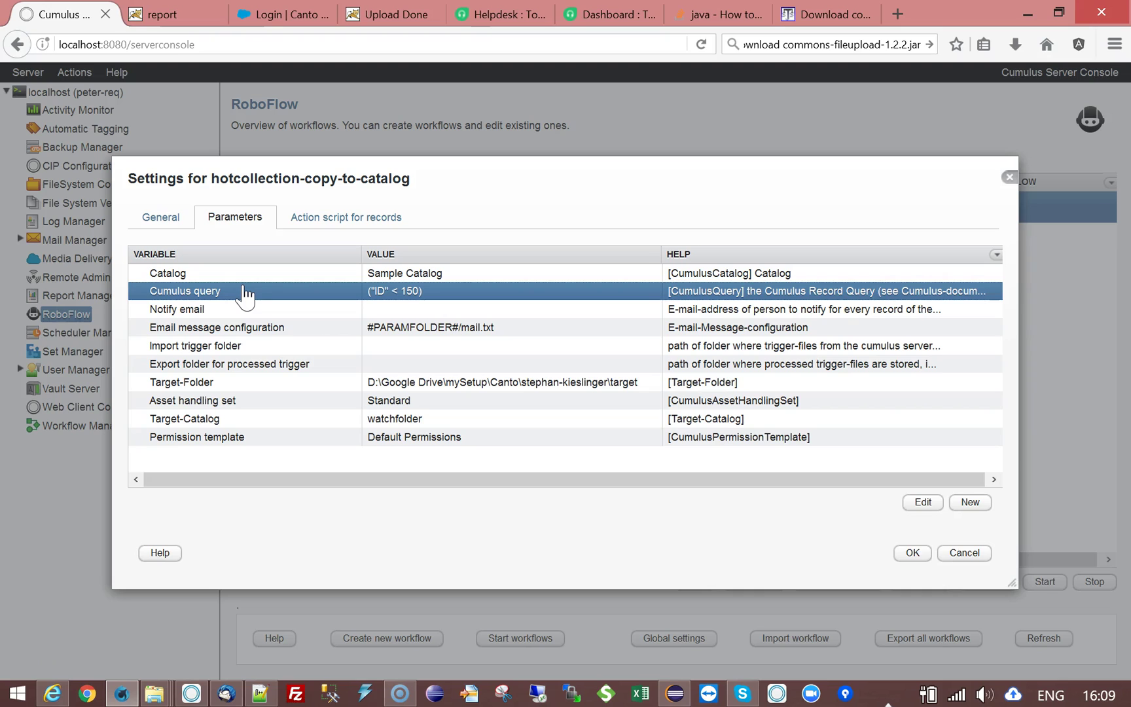
{"action": "left_click", "coordinate": [164, 348]}
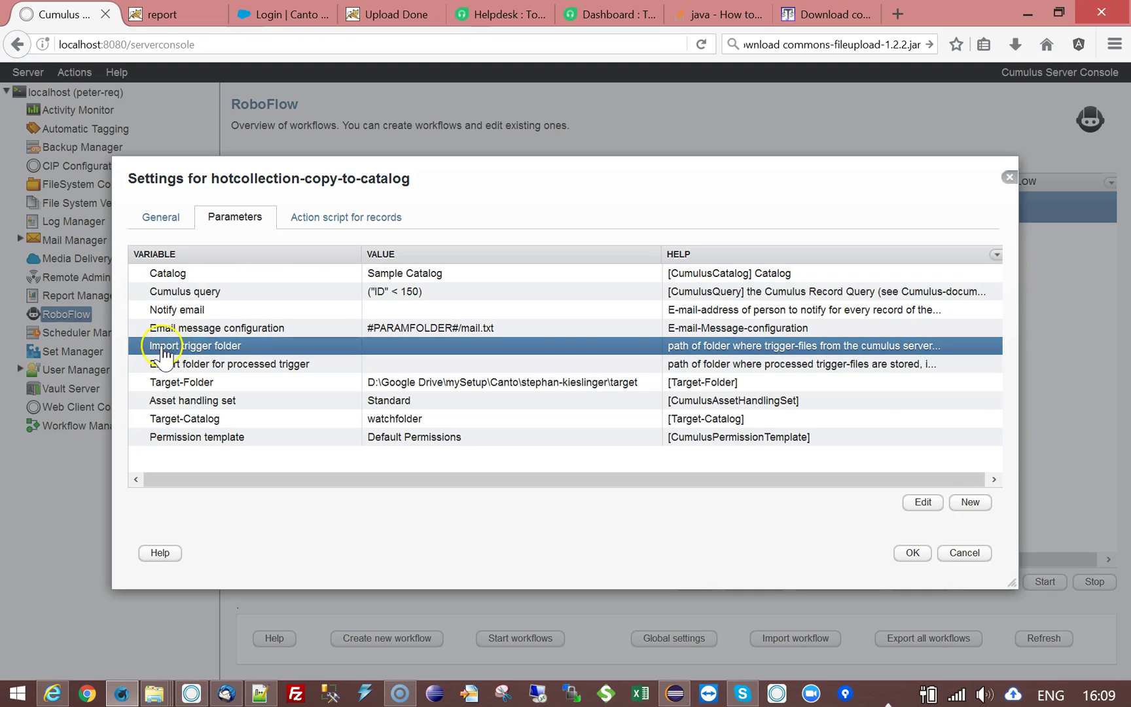
{"action": "left_click", "coordinate": [274, 347]}
{"action": "left_click", "coordinate": [369, 296]}
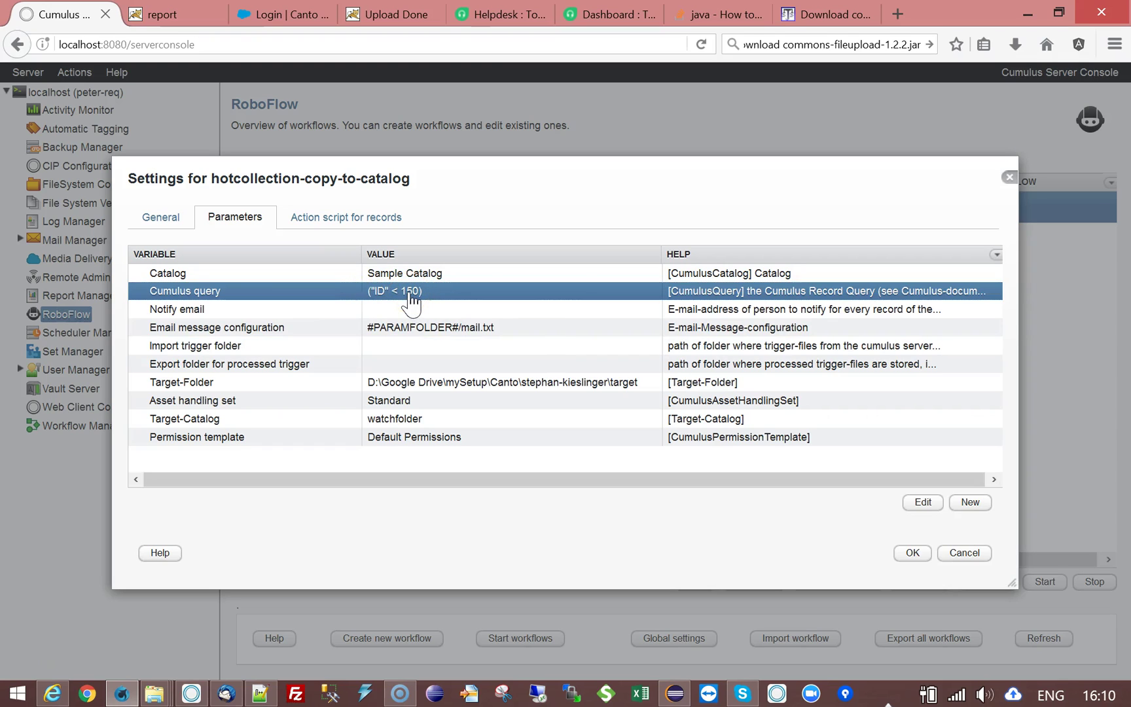
{"action": "left_click", "coordinate": [430, 294]}
- Review the workflow's target parameters: Target-Folder, Target-Catalog, Asset handling set and Permission template
{"action": "left_click", "coordinate": [163, 385]}
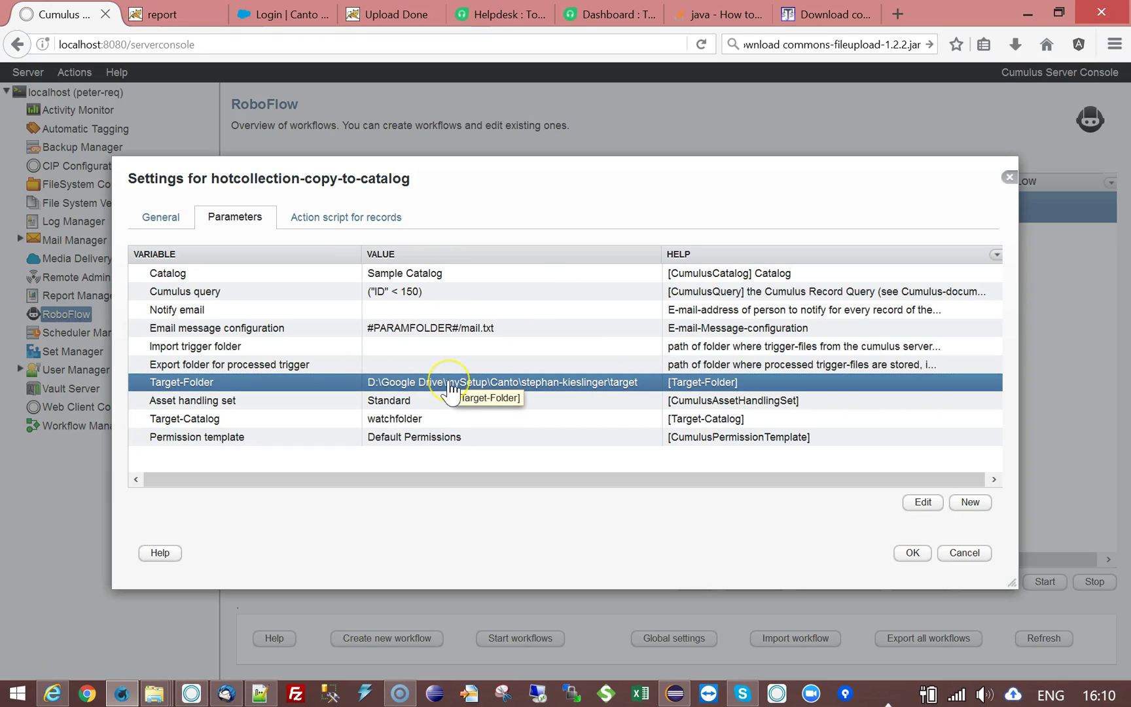
{"action": "left_click", "coordinate": [196, 420]}
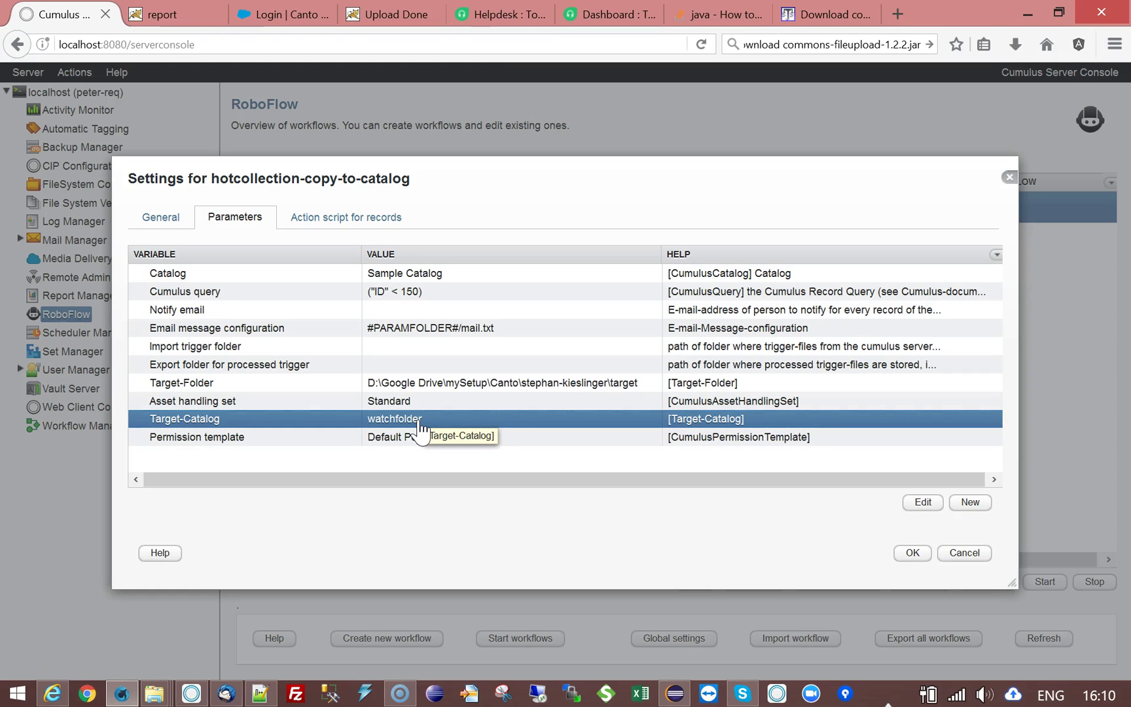
{"action": "left_click", "coordinate": [226, 401]}
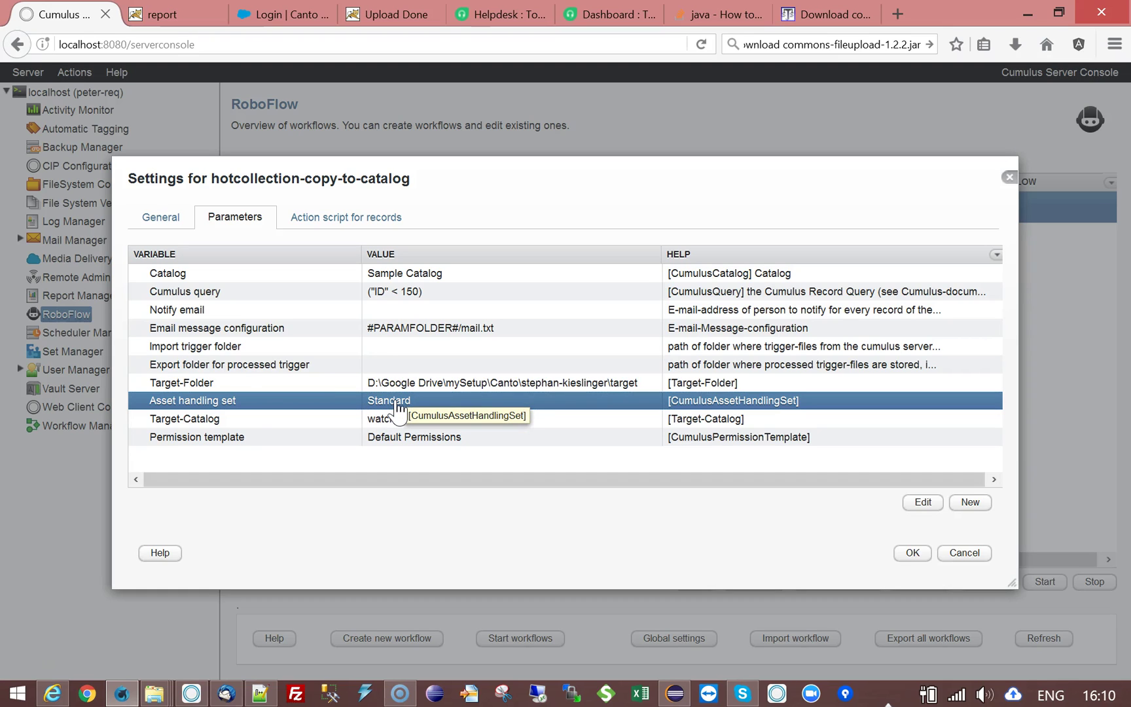
{"action": "left_click", "coordinate": [389, 275]}
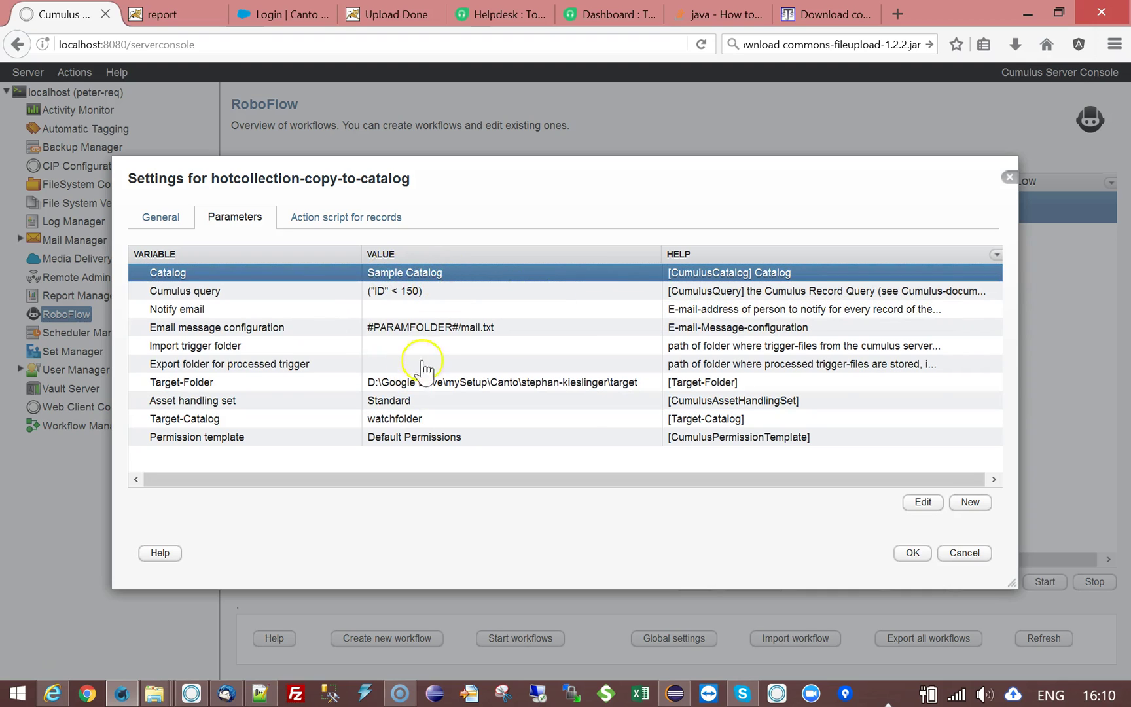
{"action": "left_click", "coordinate": [383, 401]}
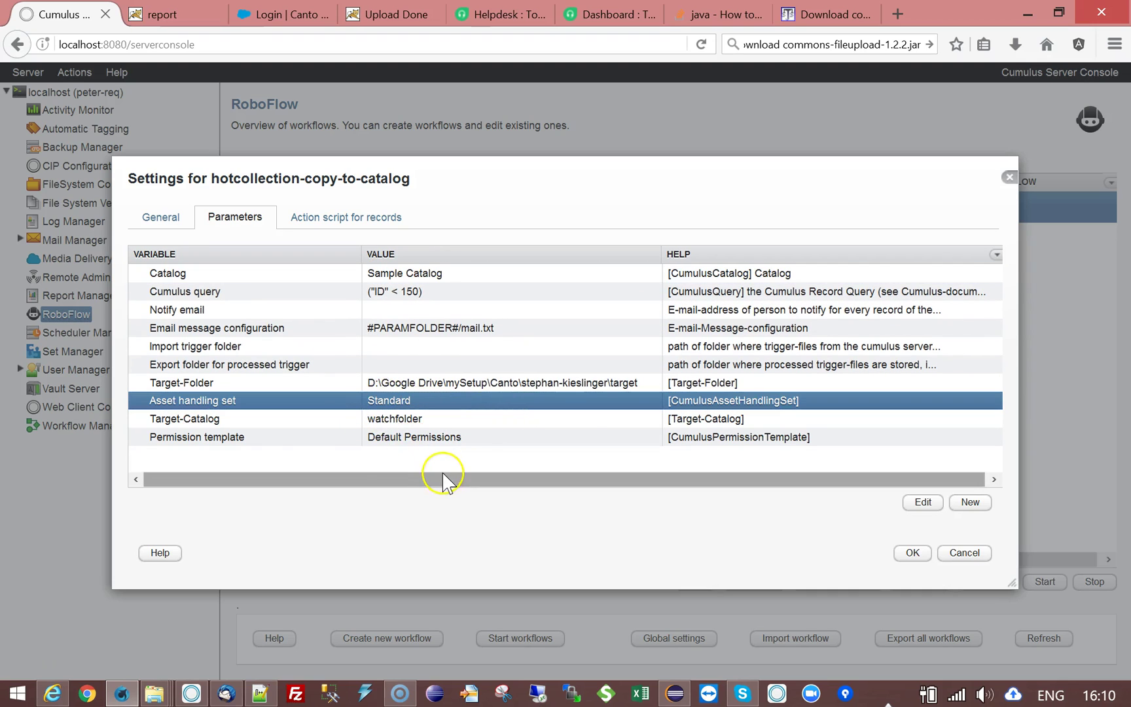
{"action": "left_click", "coordinate": [167, 439]}
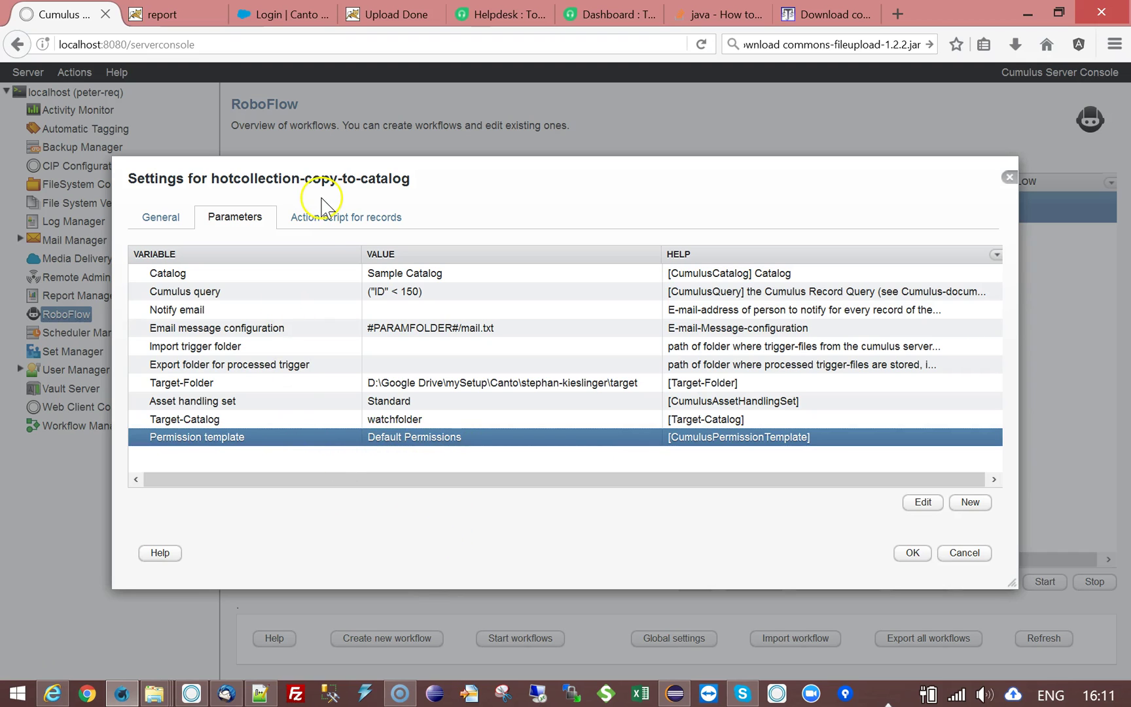
- Examine the action script's First-Item-Of-Loop condition and the open-catalog action nested inside it
{"action": "left_click", "coordinate": [328, 221]}
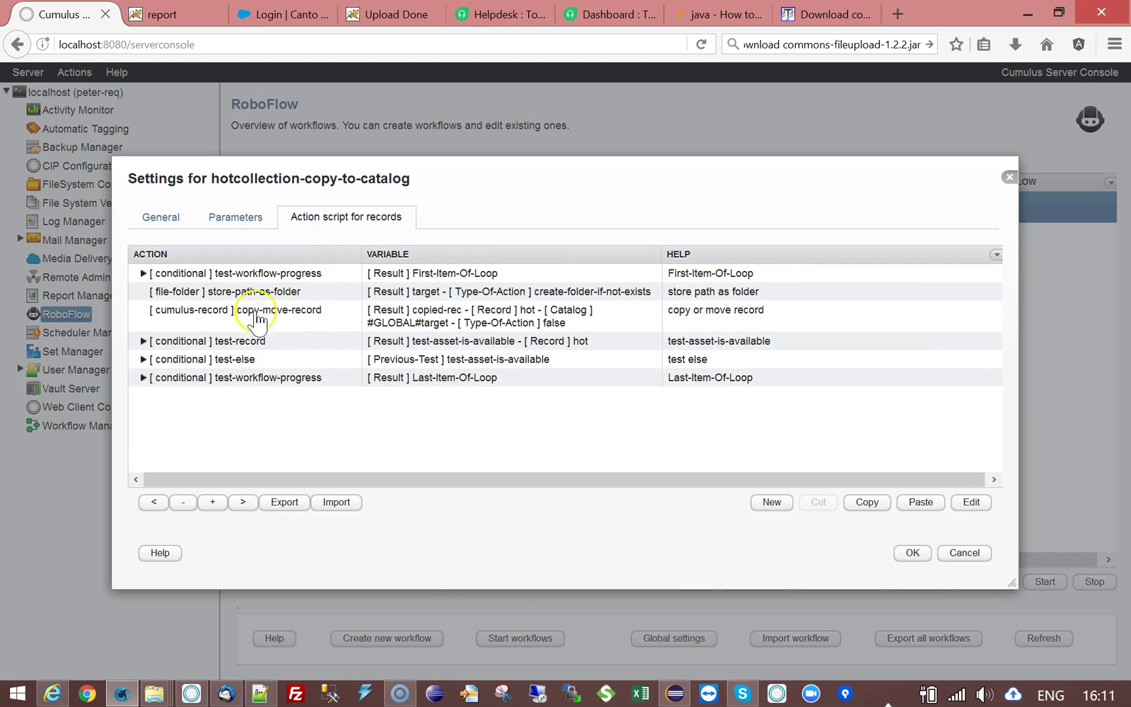
{"action": "left_click", "coordinate": [259, 274]}
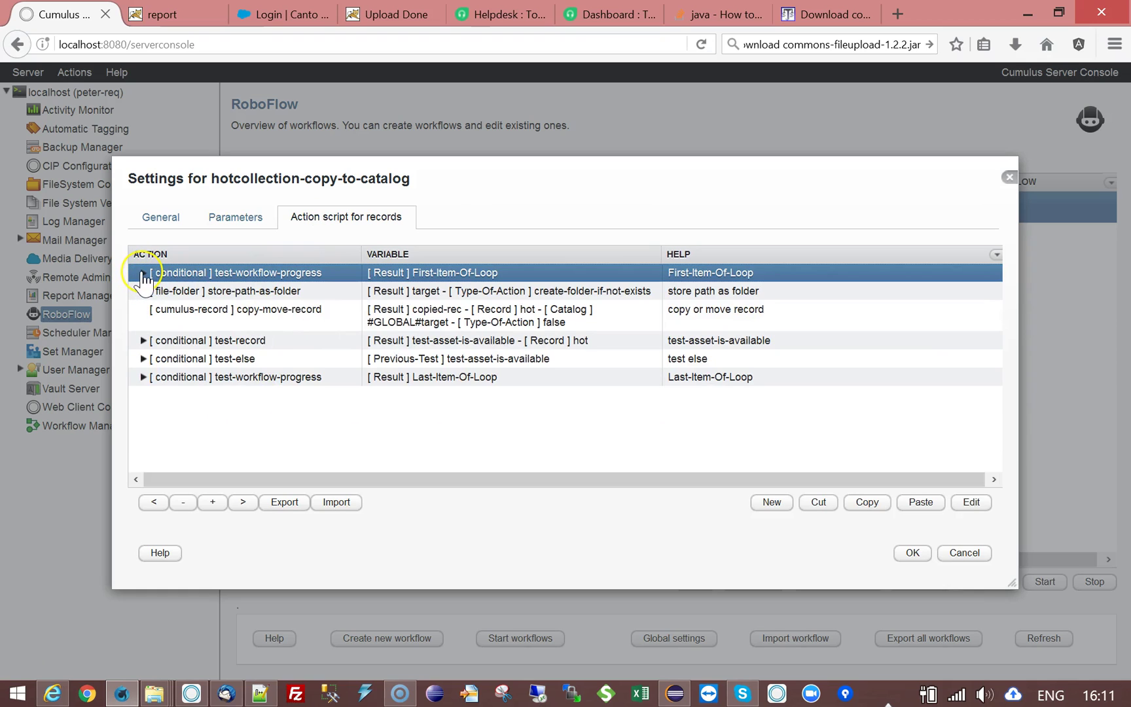
{"action": "left_click", "coordinate": [143, 275]}
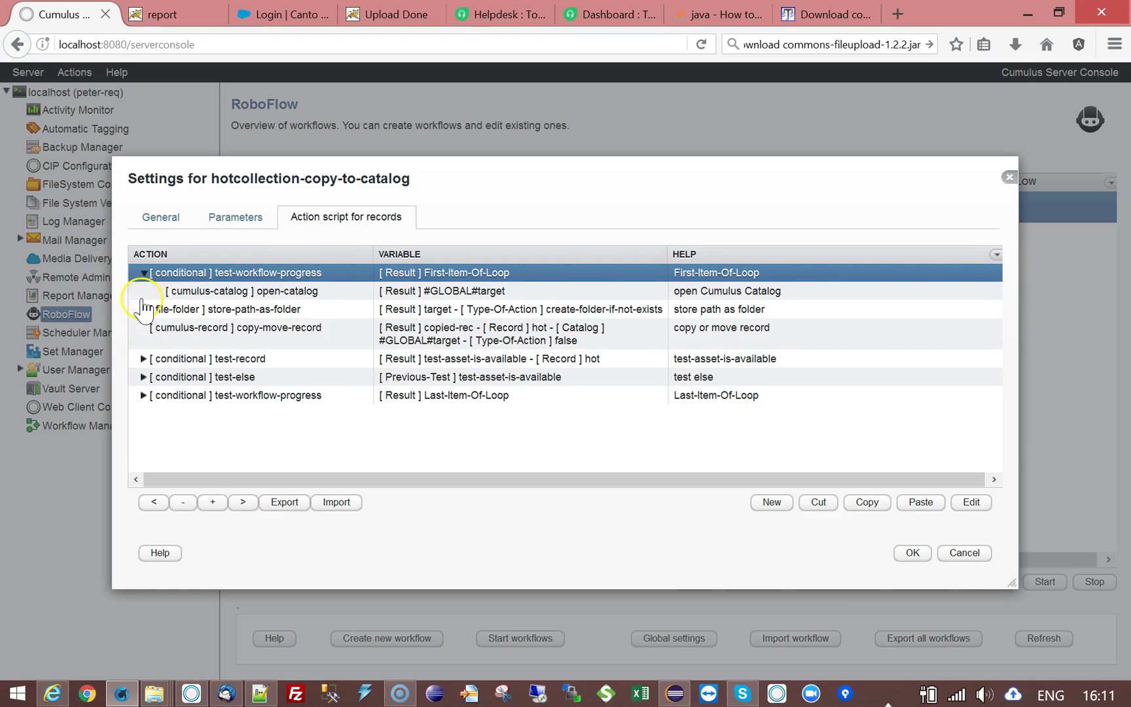
{"action": "left_click", "coordinate": [305, 295]}
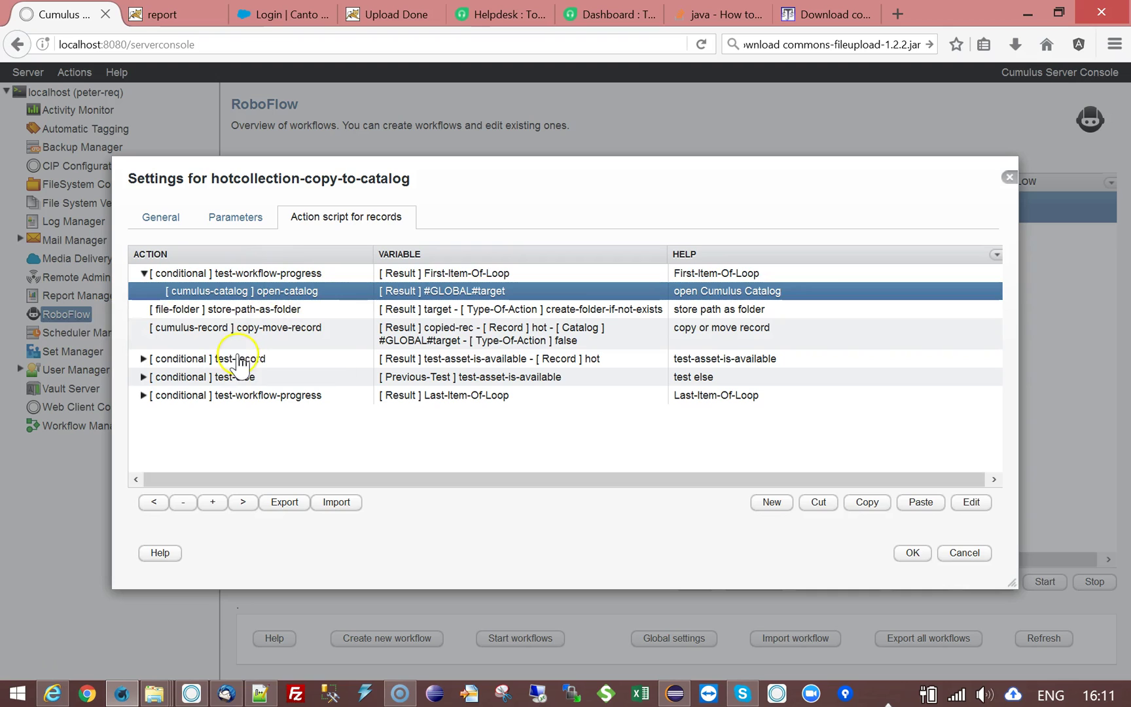
- Check the Catalog parameter again, then return to the action script and collapse the First-Item-Of-Loop condition
{"action": "left_click", "coordinate": [237, 217]}
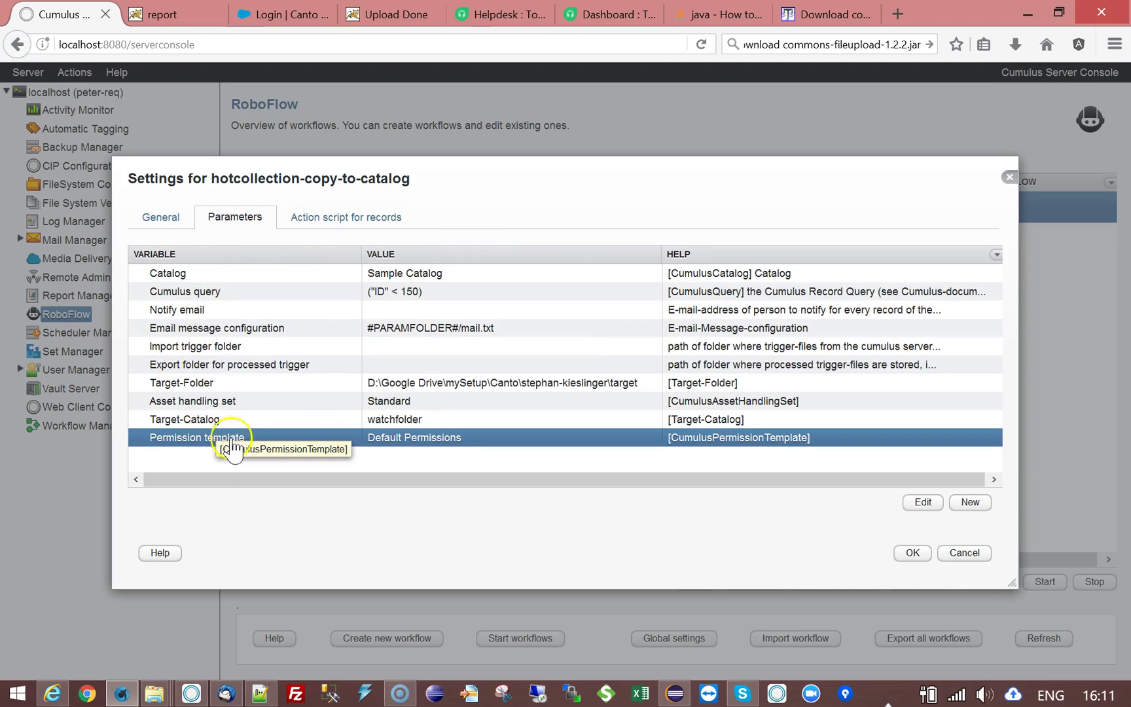
{"action": "left_click", "coordinate": [200, 273]}
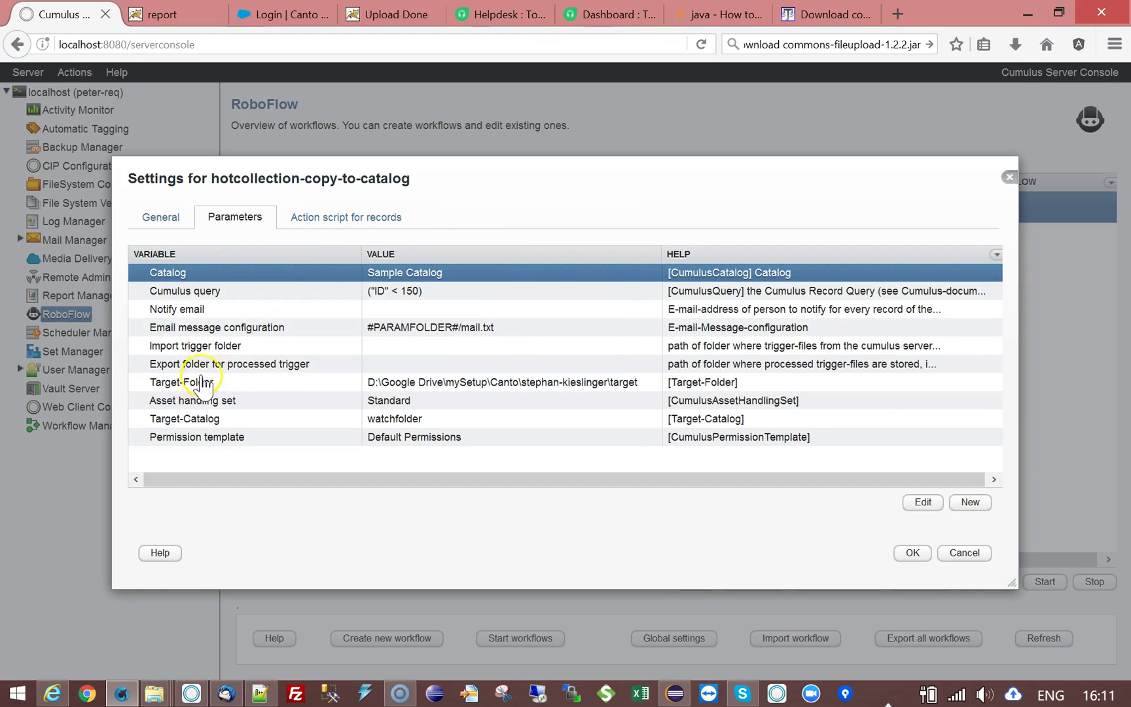
{"action": "left_click", "coordinate": [320, 225]}
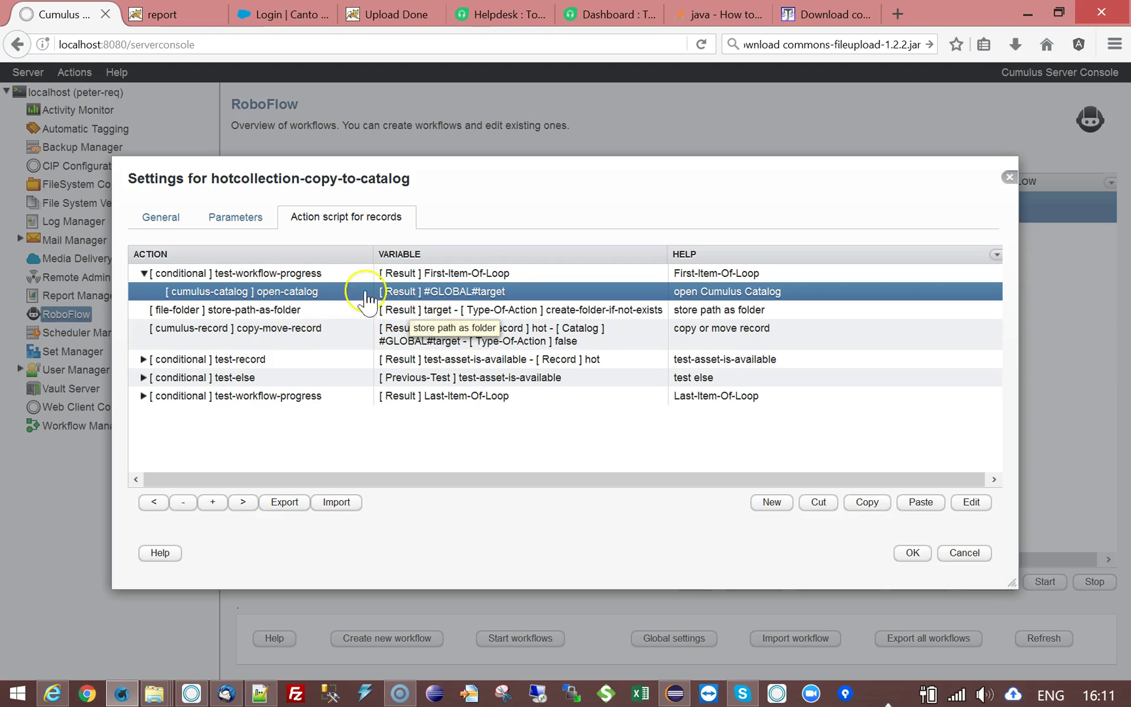
{"action": "left_click", "coordinate": [143, 275]}
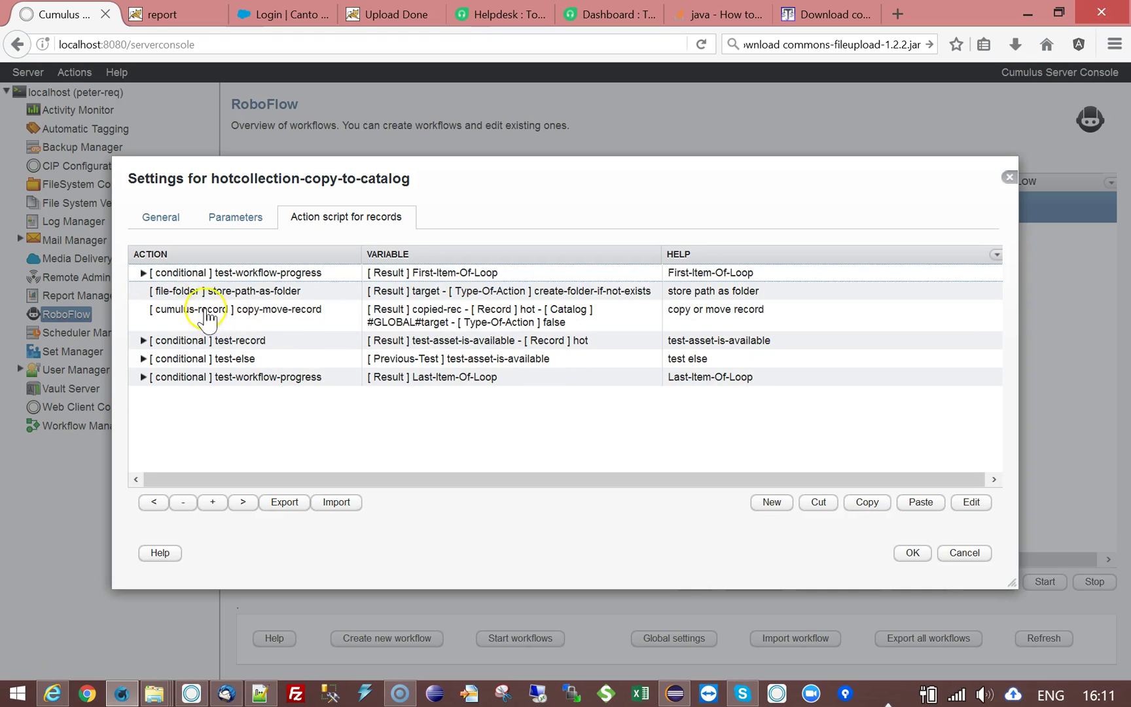
- Examine the store-path-as-folder action and check the Target-Folder parameter it relates to
{"action": "left_click", "coordinate": [258, 295]}
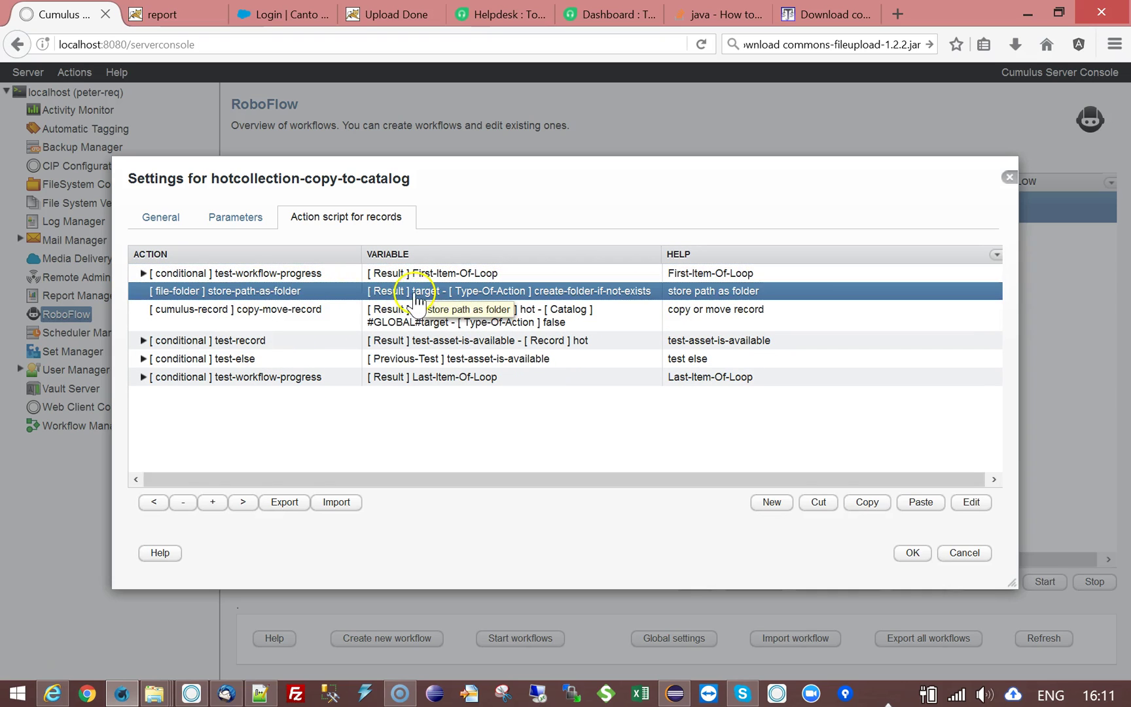
{"action": "left_click", "coordinate": [251, 229]}
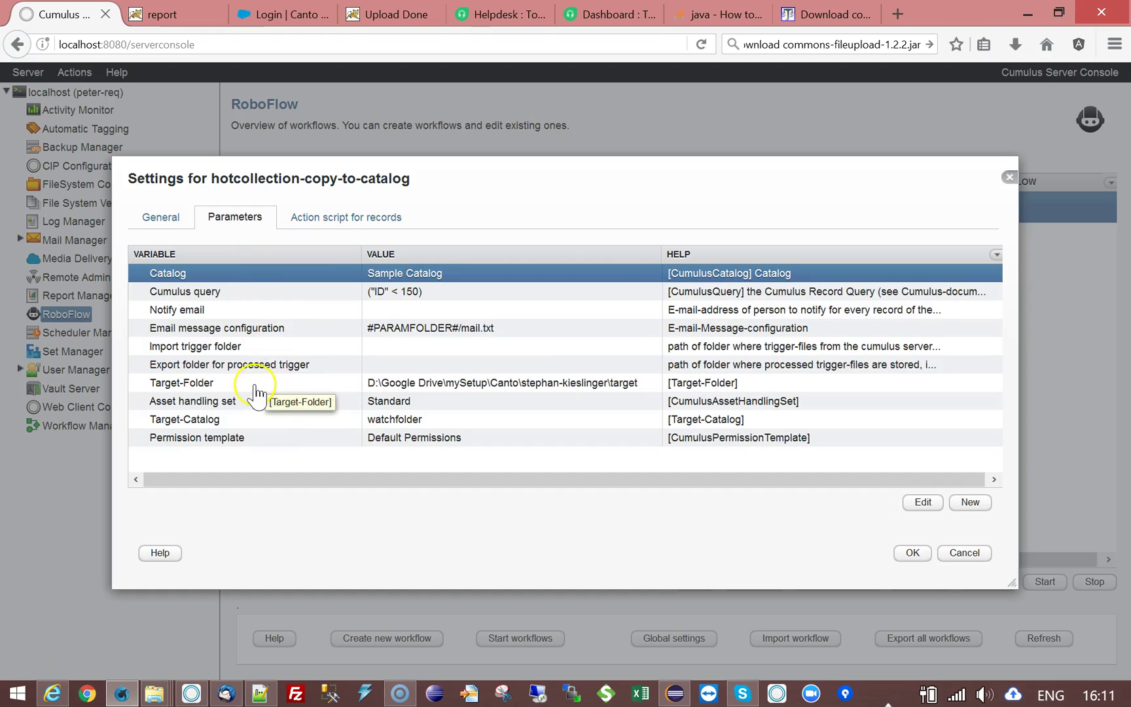
{"action": "left_click", "coordinate": [429, 386]}
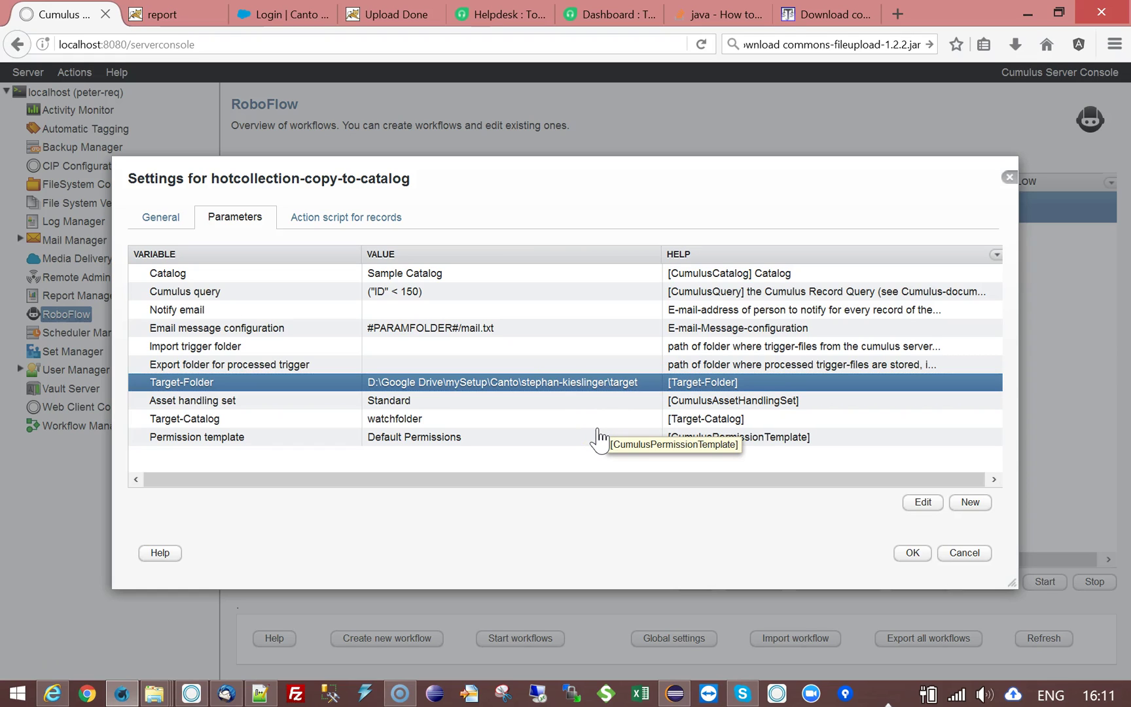
{"action": "left_click", "coordinate": [659, 385]}
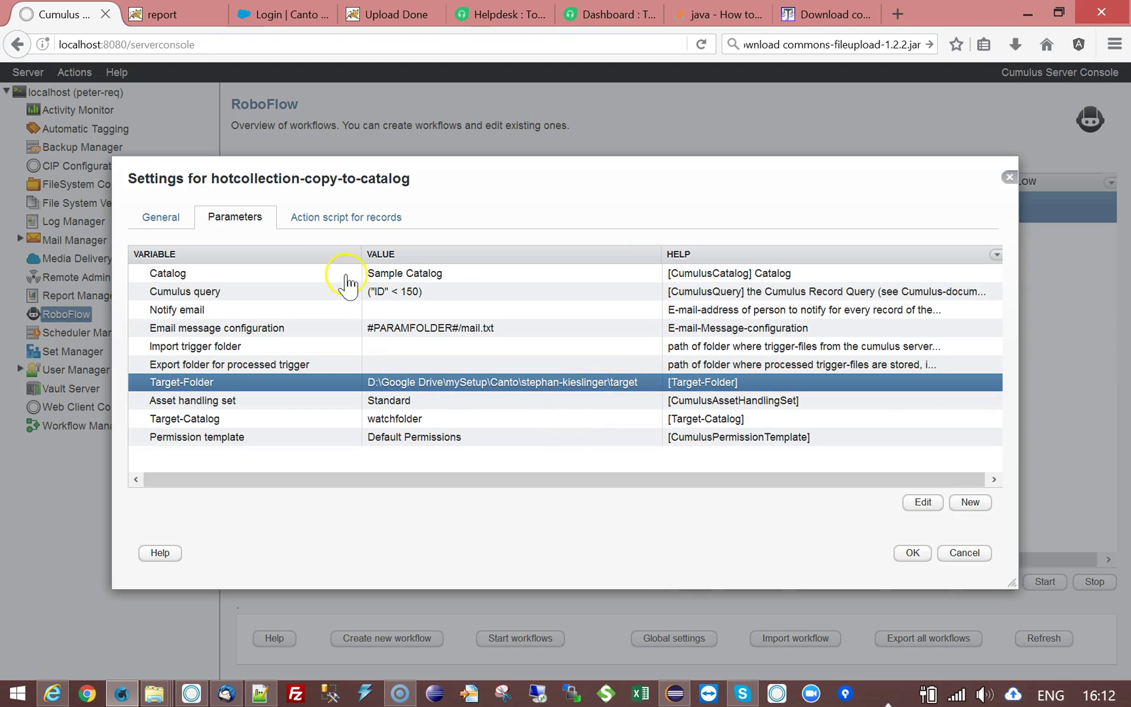
- Inspect the copy-move-record action's permission template and available action types, then close its settings without changes
{"action": "left_click", "coordinate": [341, 218]}
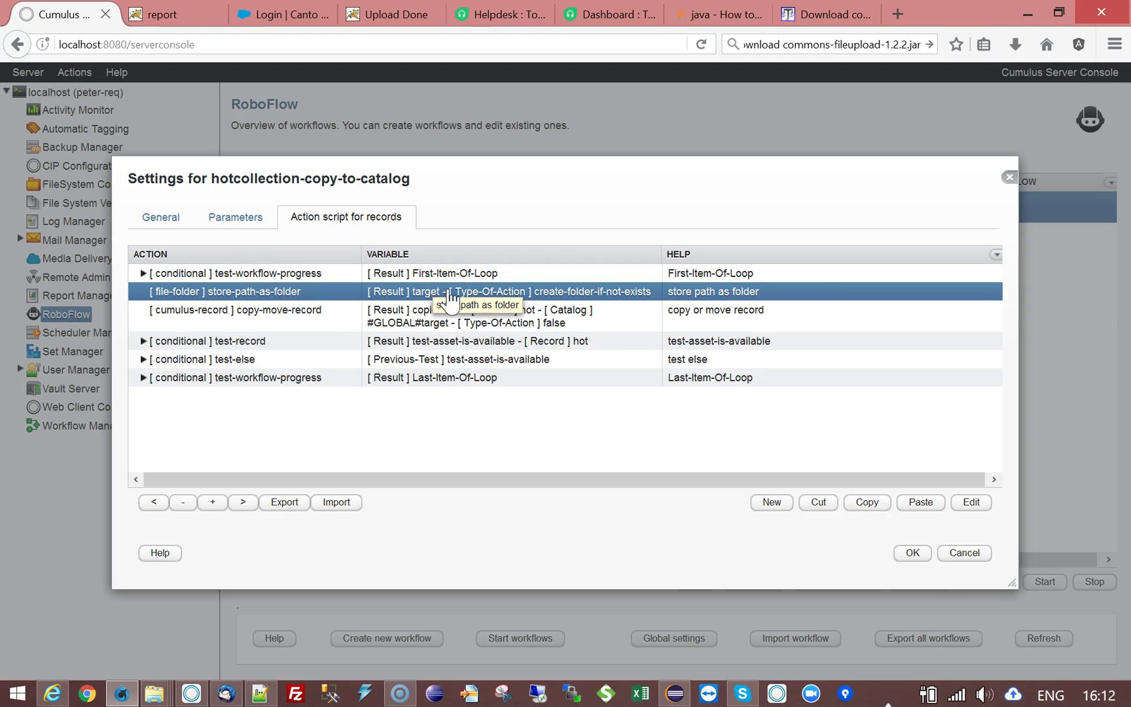
{"action": "left_click", "coordinate": [250, 317]}
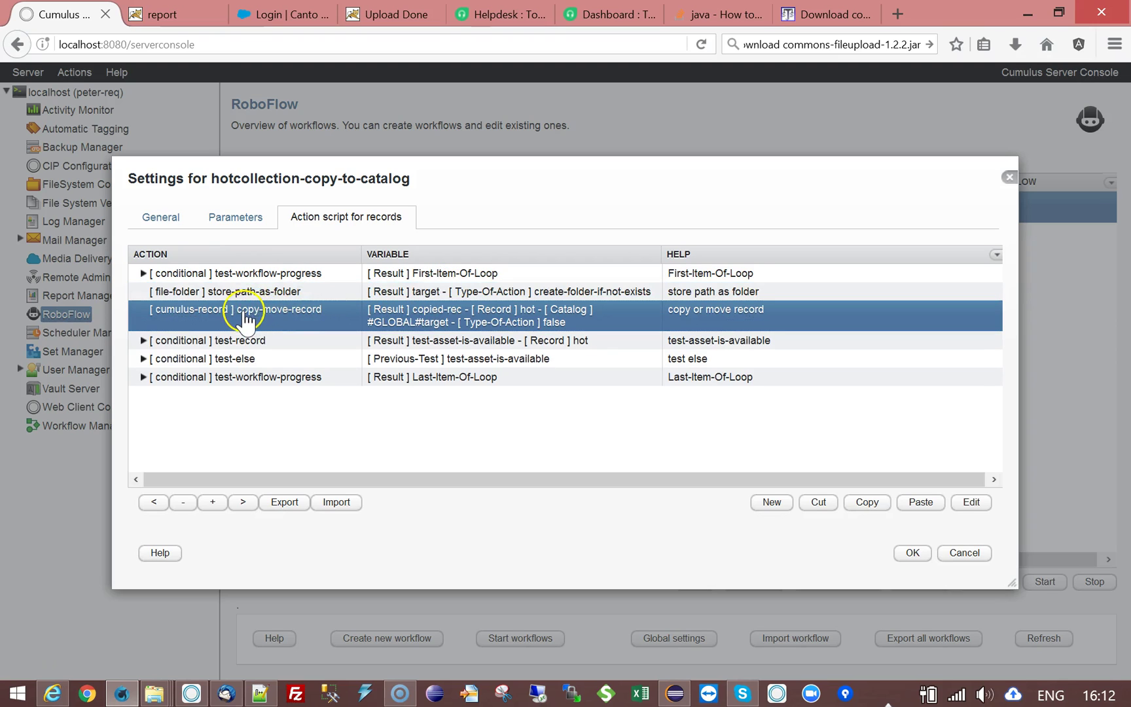
{"action": "double_click", "coordinate": [299, 316]}
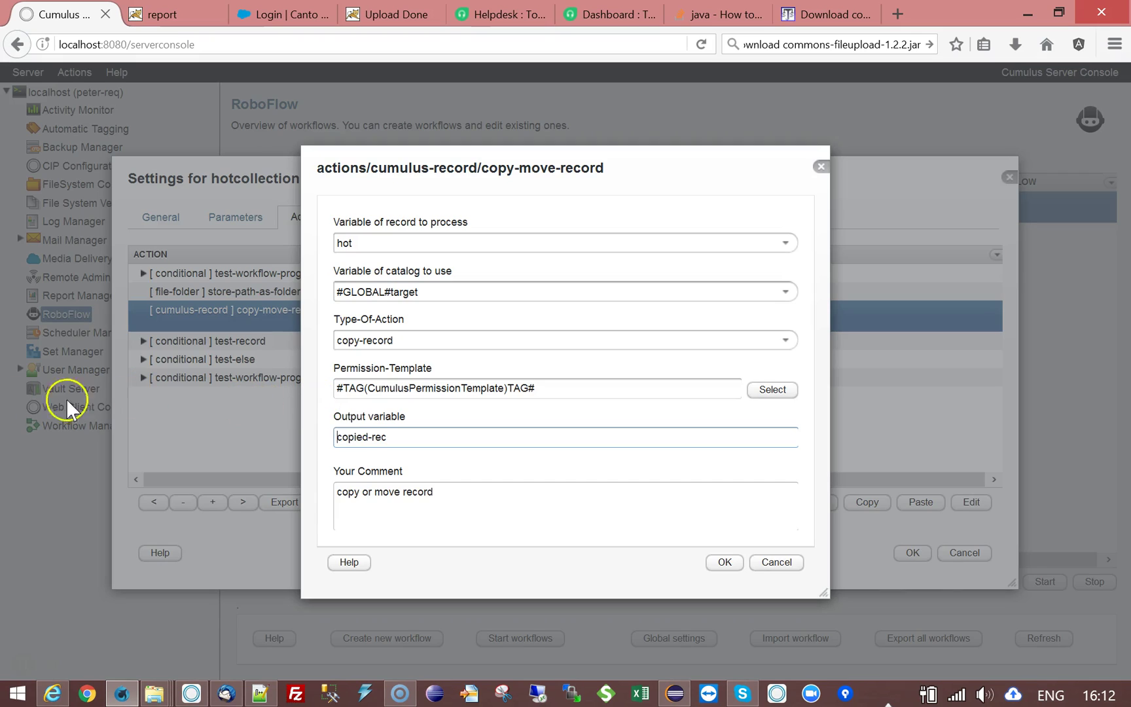
{"action": "double_click", "coordinate": [381, 389]}
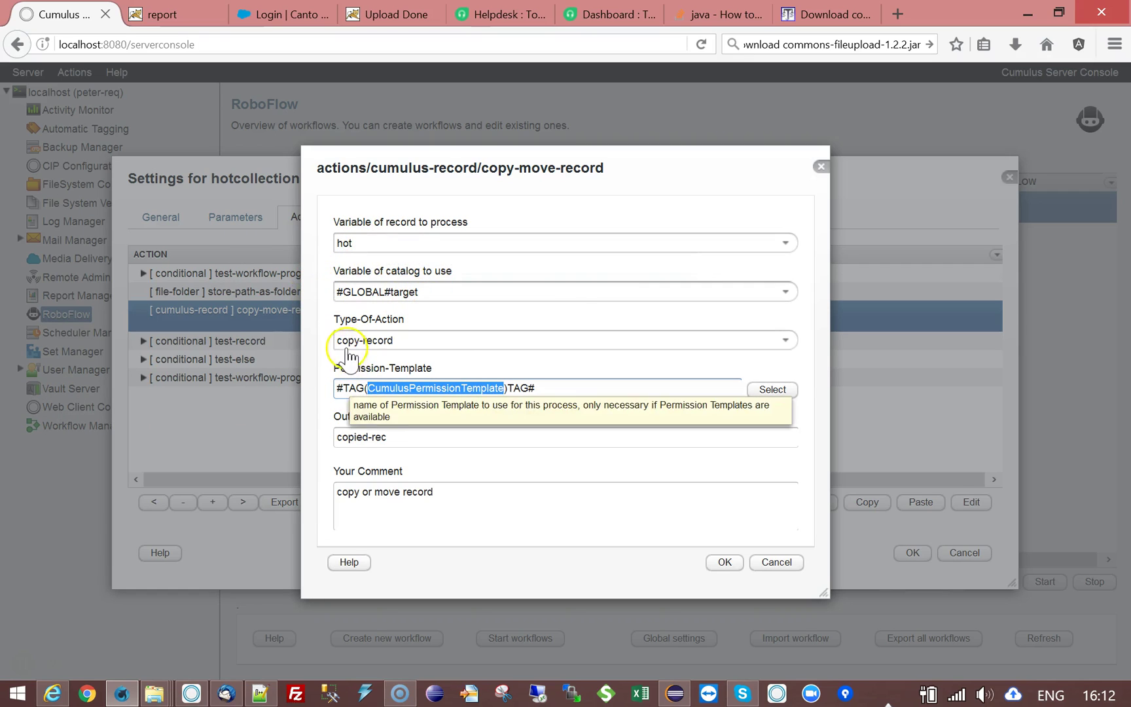
{"action": "left_click", "coordinate": [785, 342]}
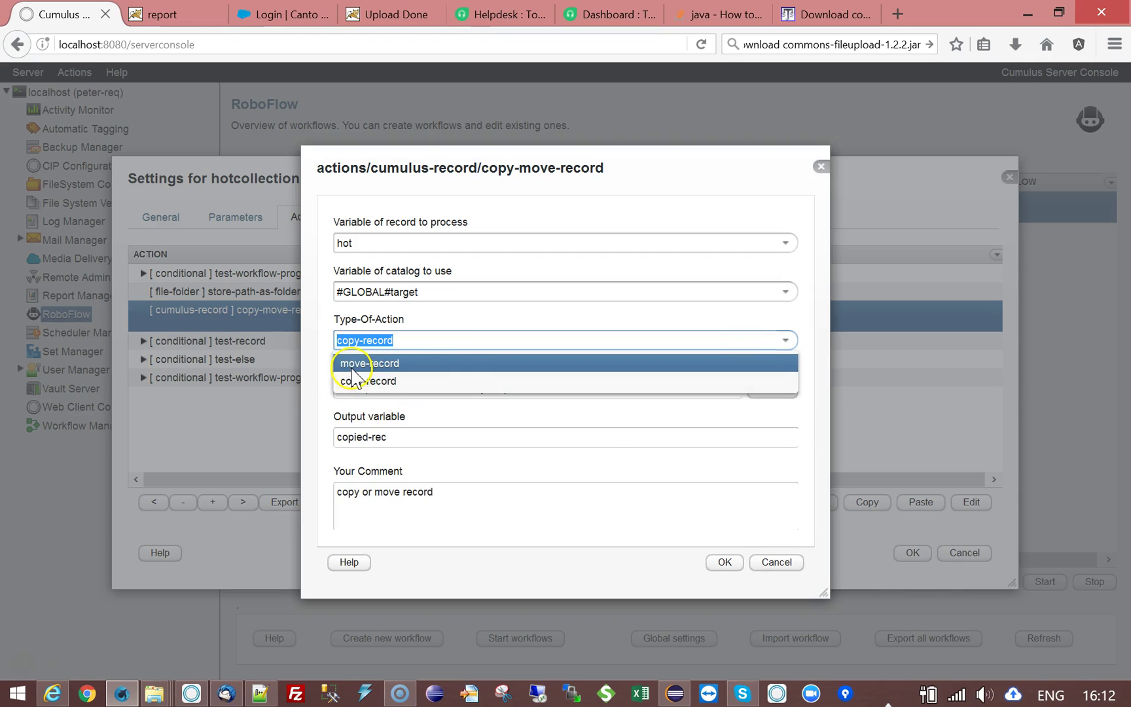
{"action": "left_click", "coordinate": [306, 371]}
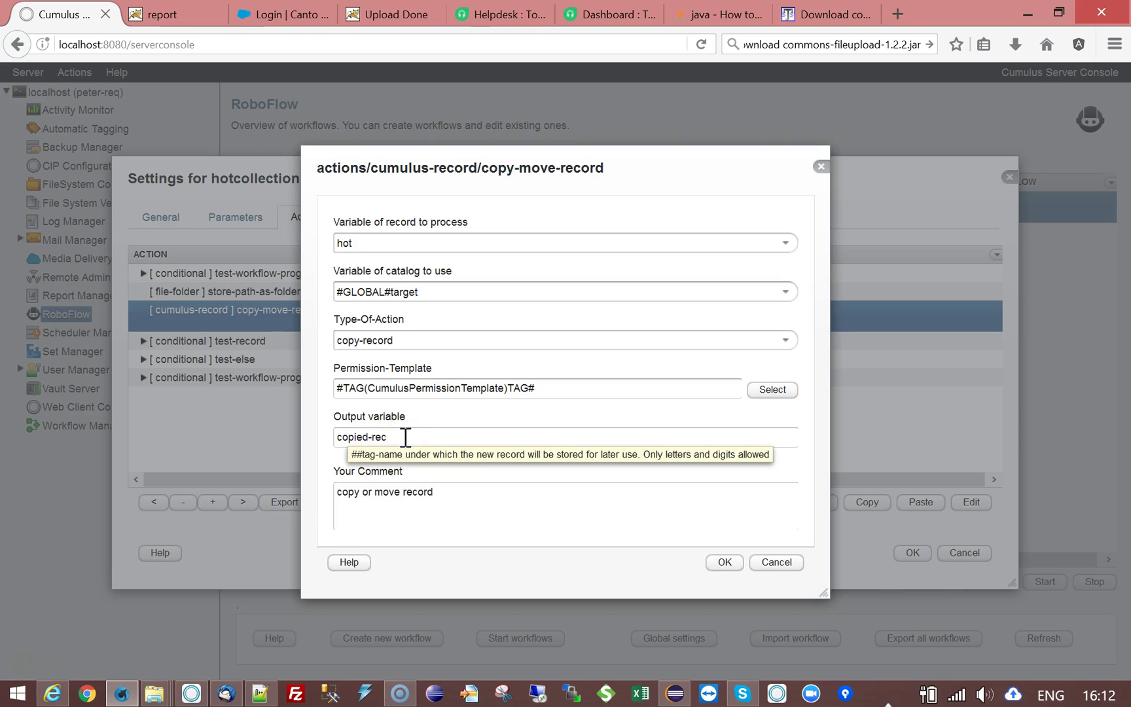
{"action": "left_click", "coordinate": [777, 565]}
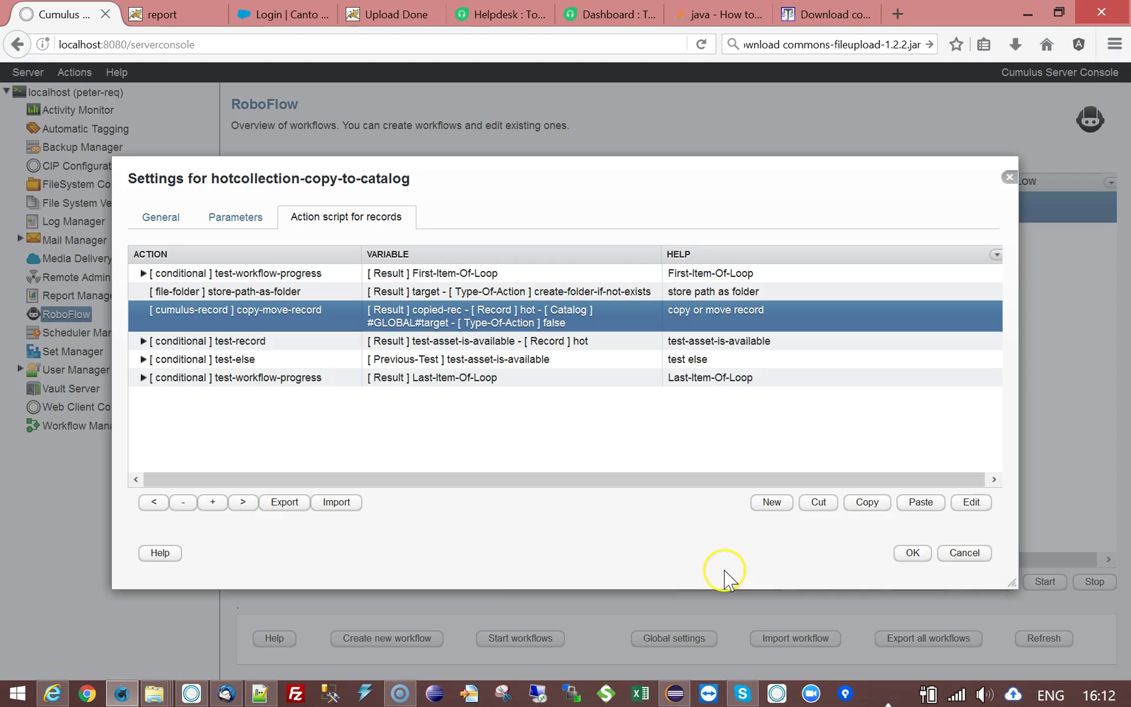
- Inspect the test-record condition's settings without changing them, then expand it to examine the nested copy-asset-from-record action
{"action": "left_click", "coordinate": [466, 341]}
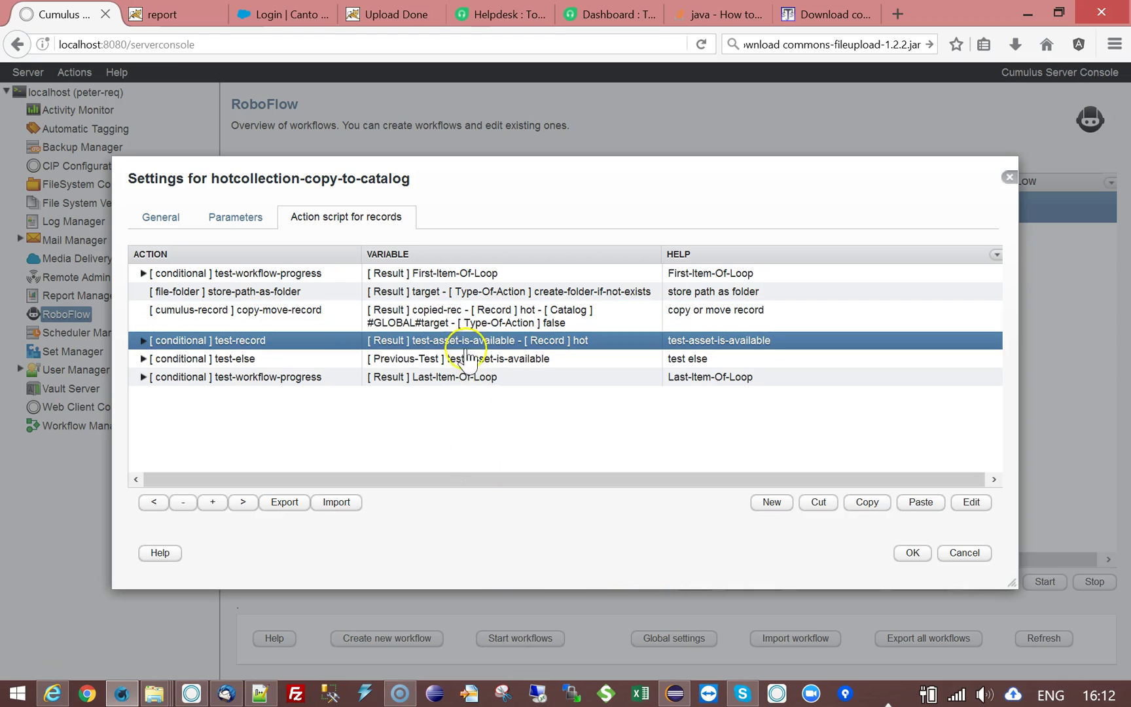
{"action": "double_click", "coordinate": [288, 343]}
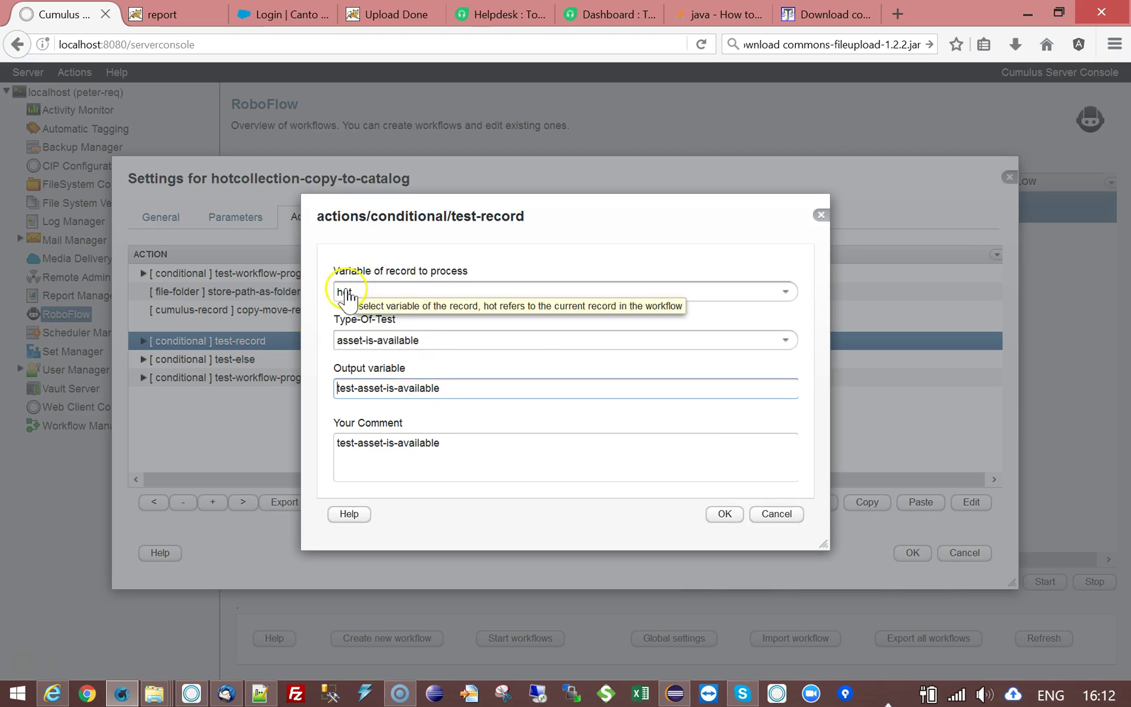
{"action": "left_click", "coordinate": [775, 517]}
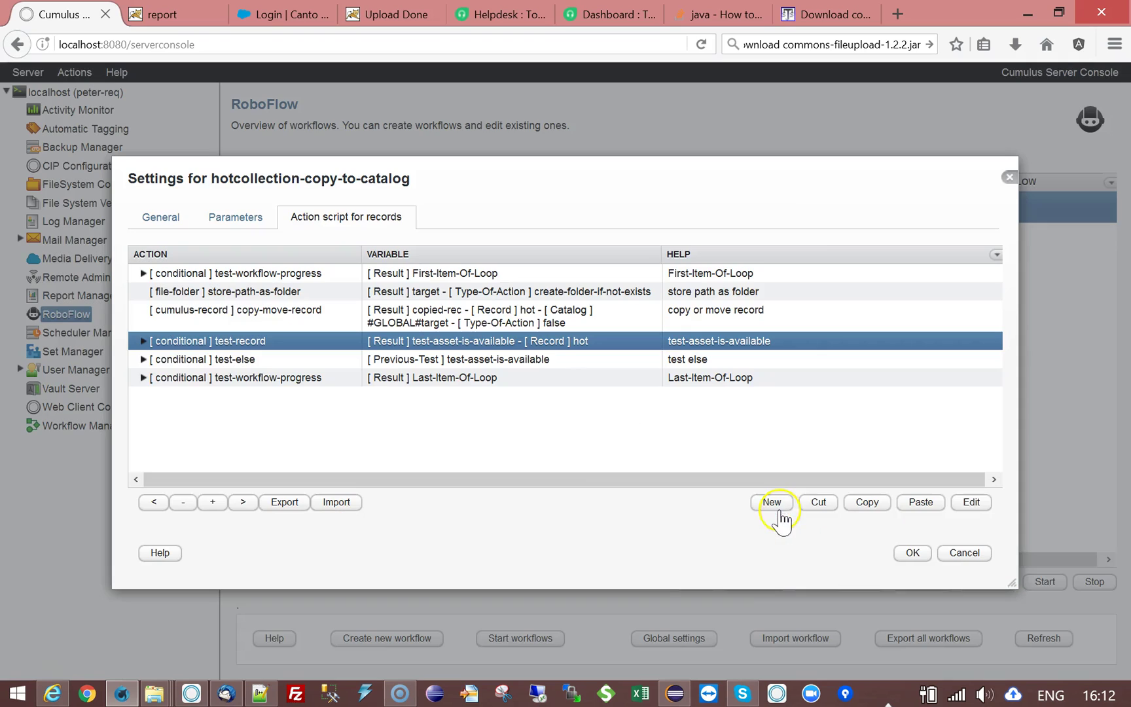
{"action": "left_click", "coordinate": [142, 342]}
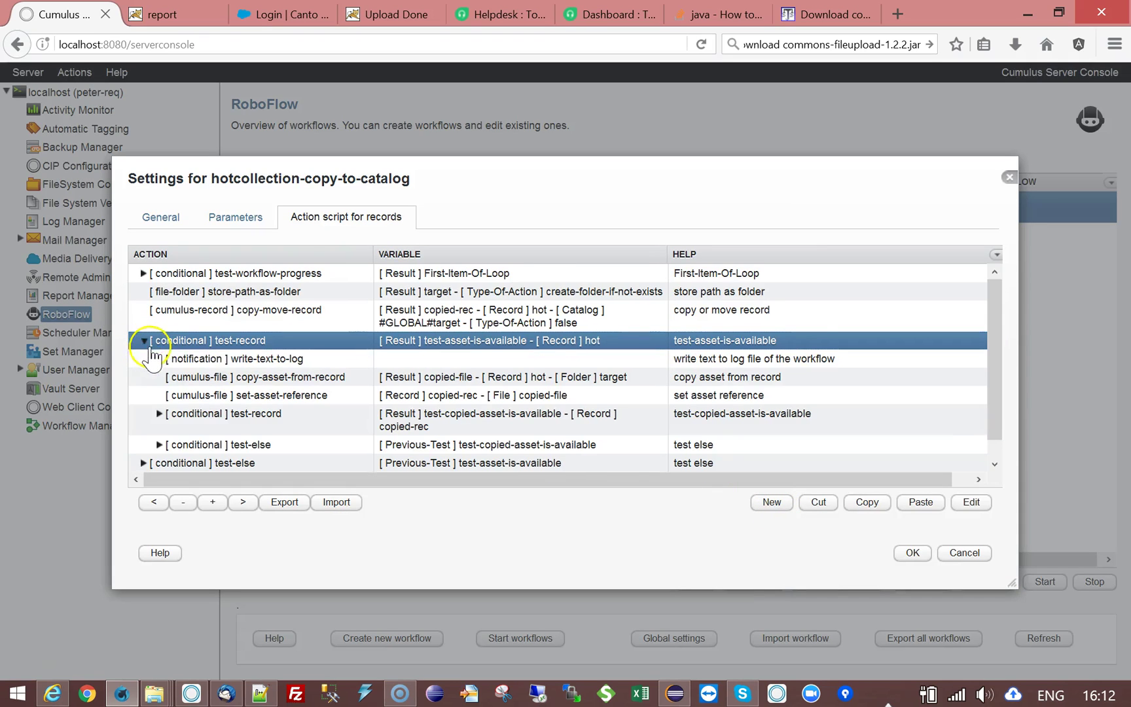
{"action": "left_click", "coordinate": [261, 384]}
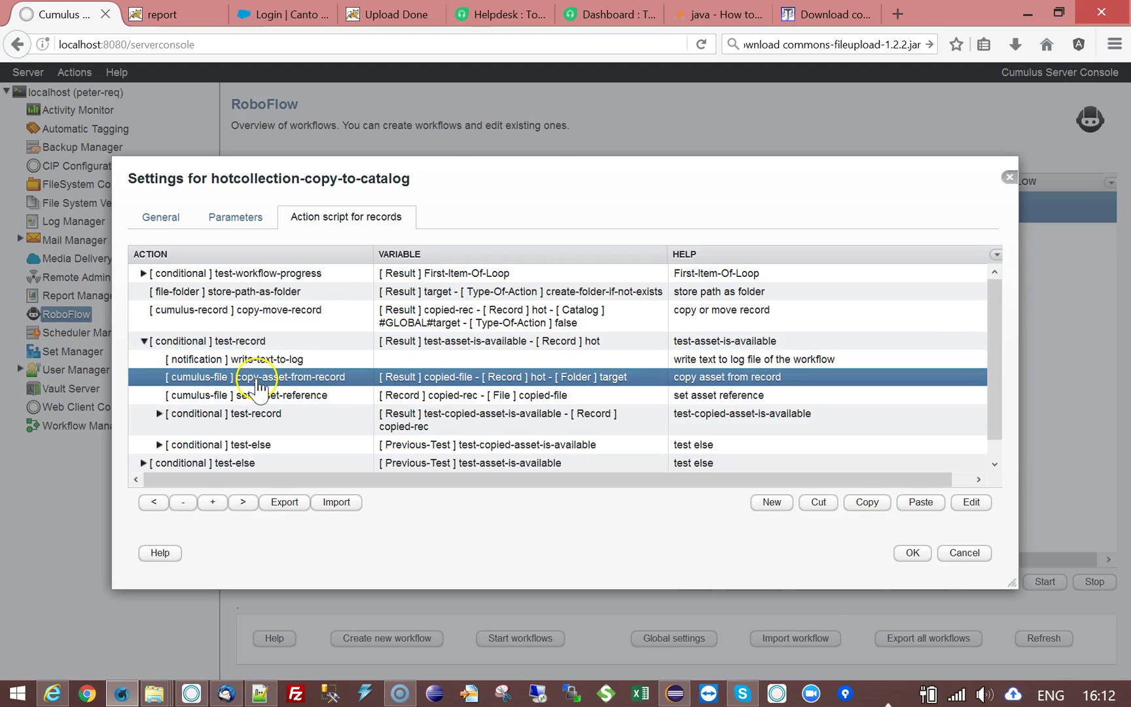
- Inspect the copy-asset-from-record action's record variables, Asset-Handling-Set and Target-File-Name settings, then close them without changes
{"action": "double_click", "coordinate": [261, 384]}
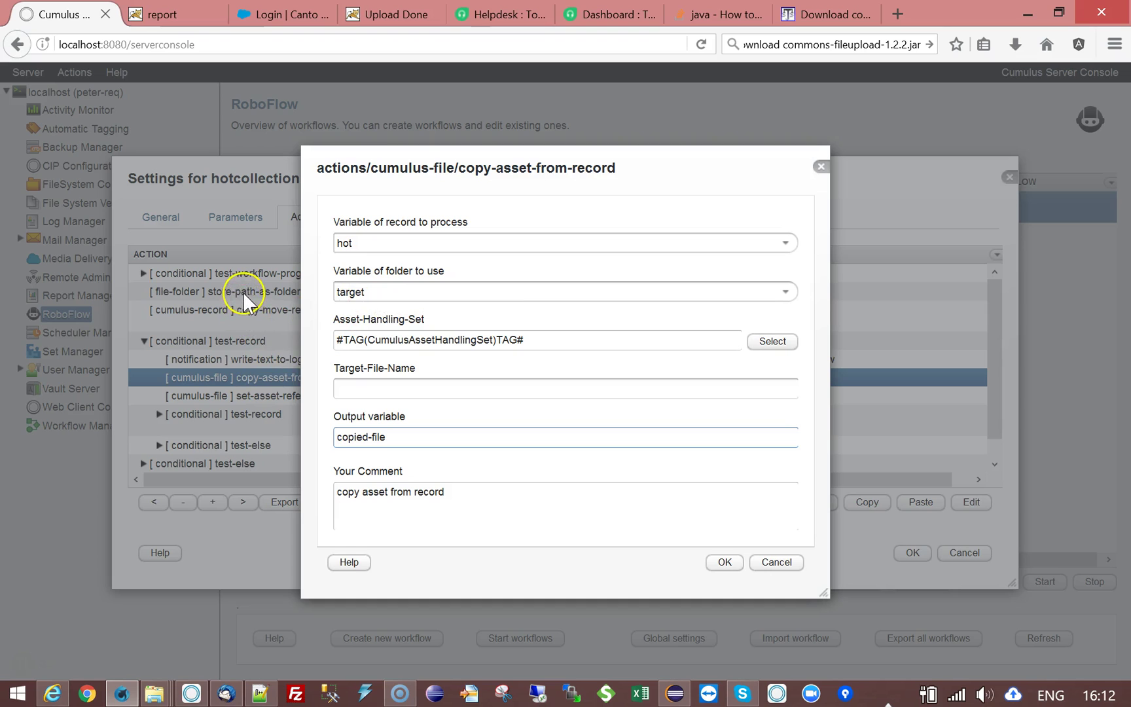
{"action": "left_click_drag", "start_coordinate": [392, 160], "coordinate": [361, 156]}
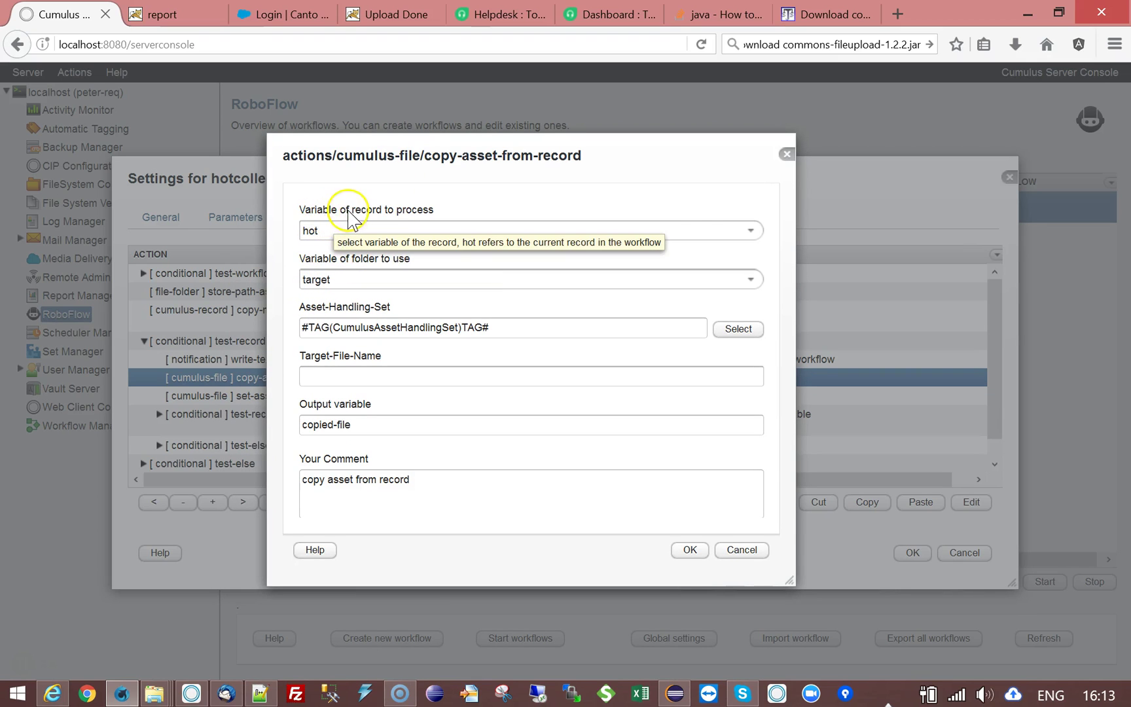
{"action": "left_click", "coordinate": [751, 230]}
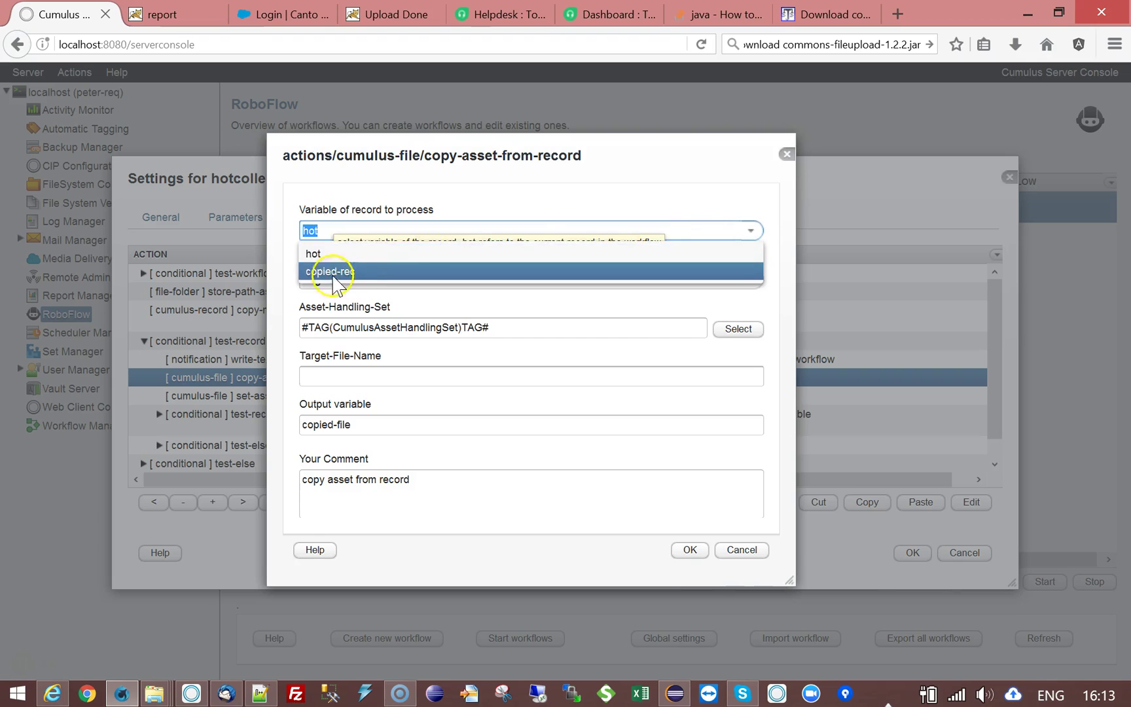
{"action": "left_click", "coordinate": [342, 192]}
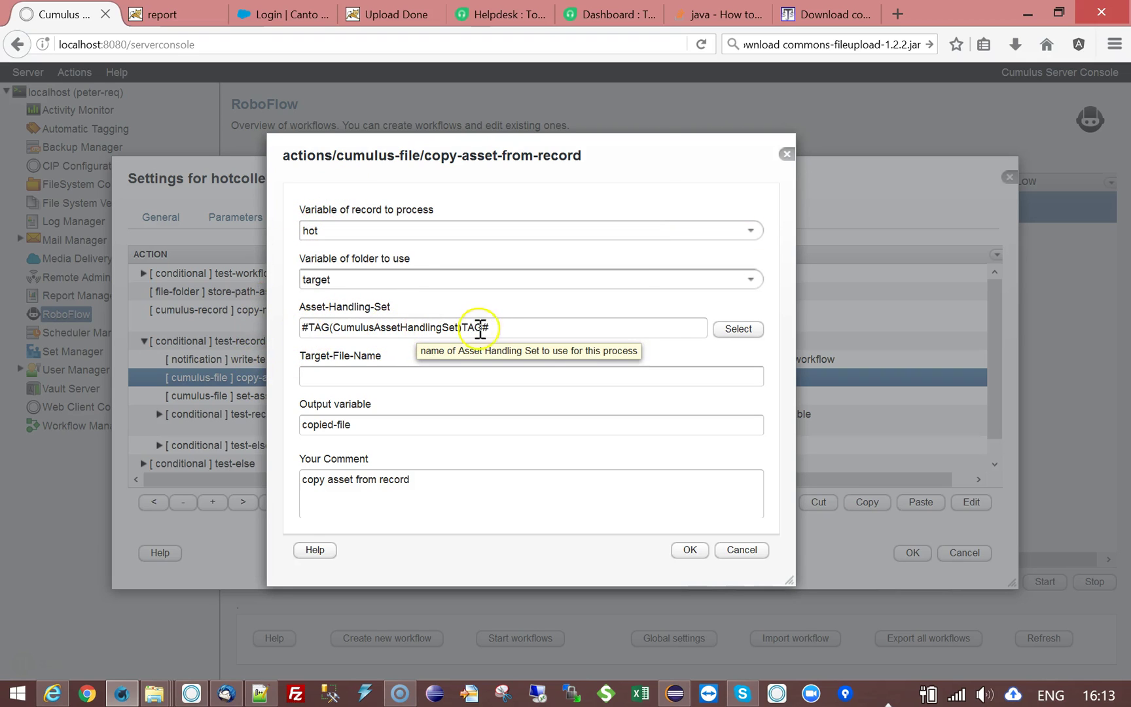
{"action": "left_click_drag", "start_coordinate": [497, 327], "coordinate": [244, 323]}
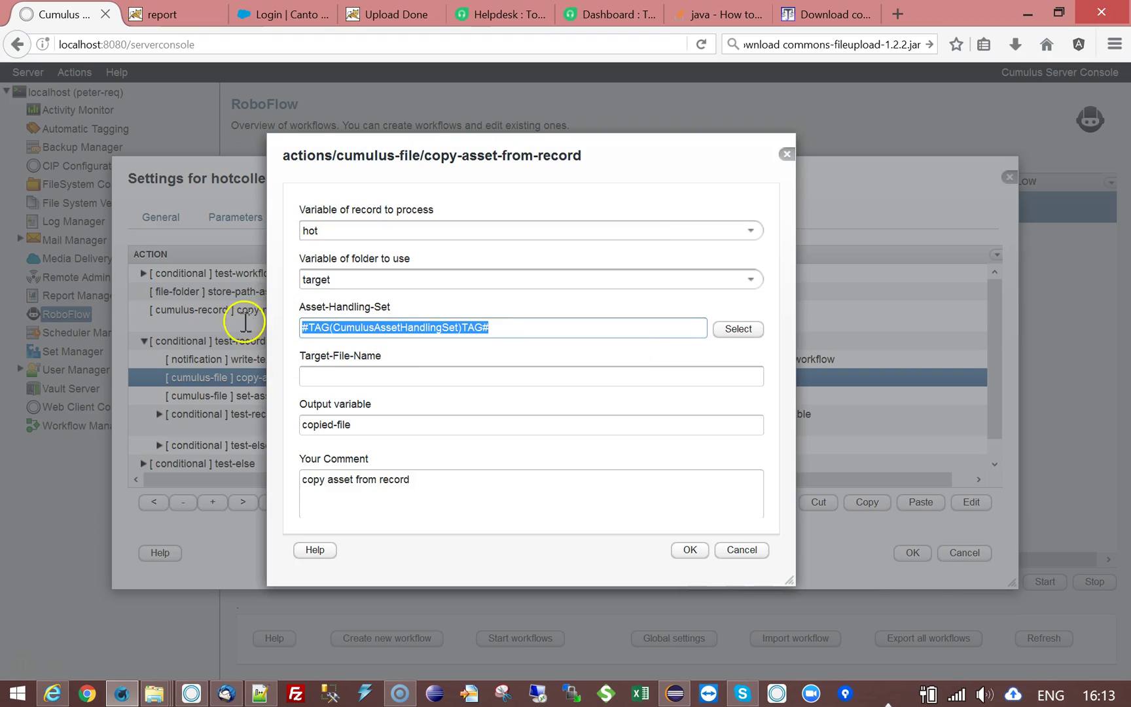
{"action": "left_click", "coordinate": [313, 379]}
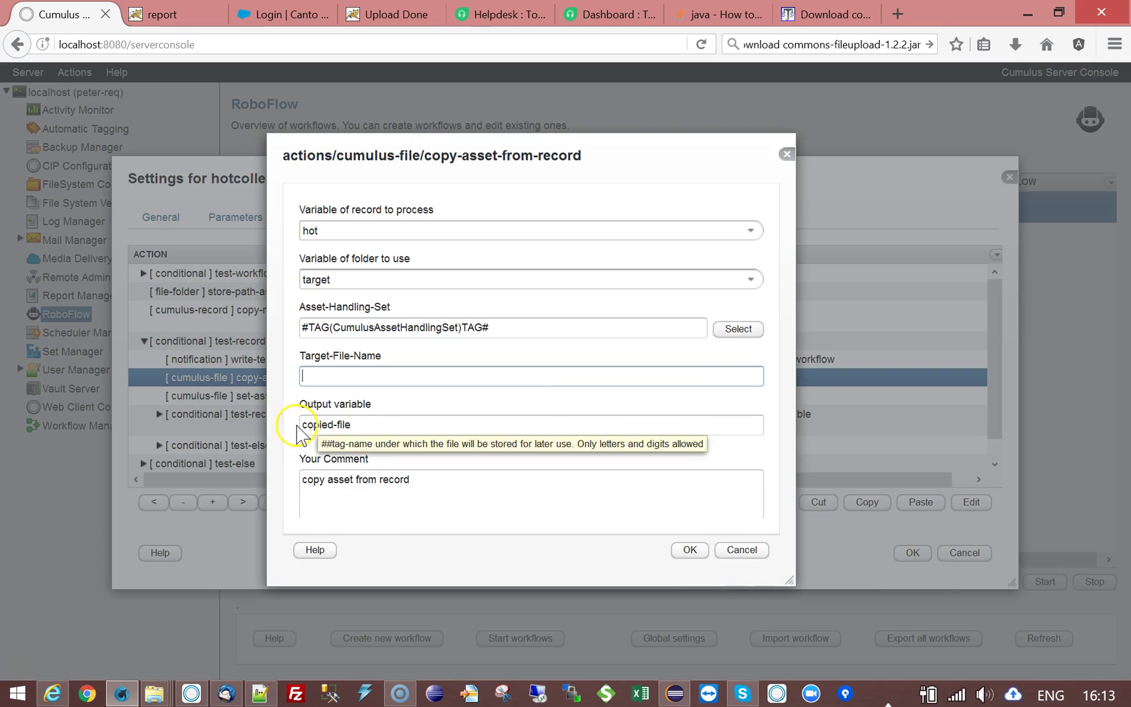
{"action": "left_click", "coordinate": [742, 550]}
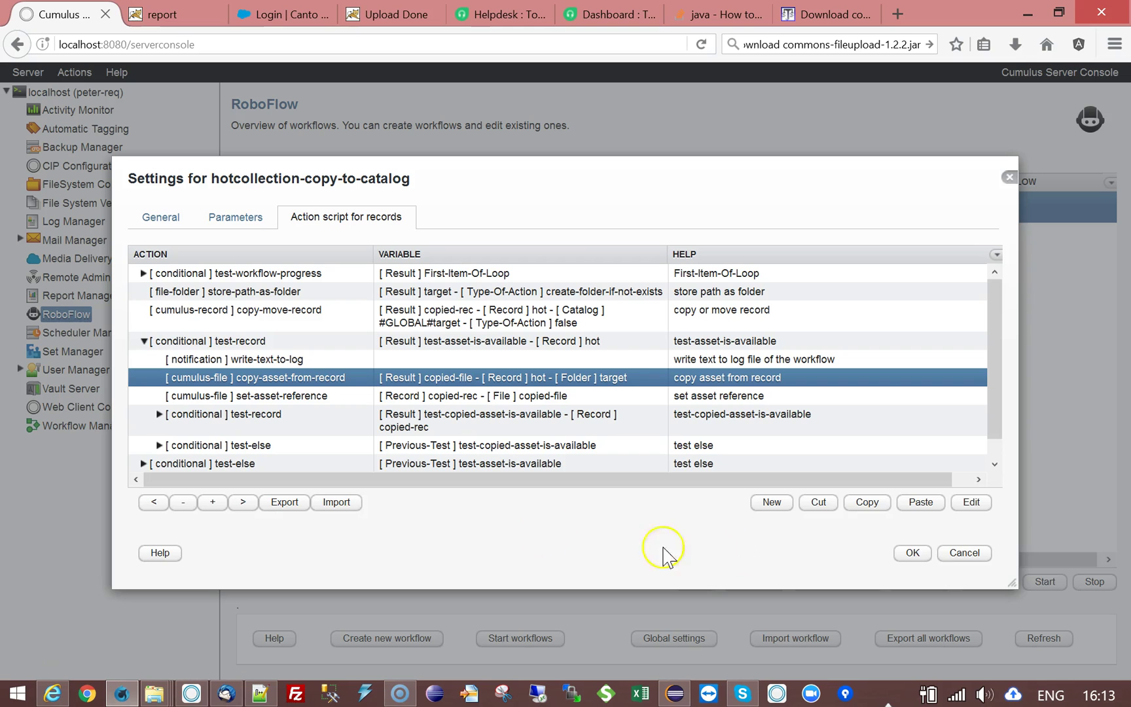
- Review the set-asset-reference action's handling set, permission template and Update-Record-After-Assignment option without changing them
{"action": "left_click", "coordinate": [288, 398]}
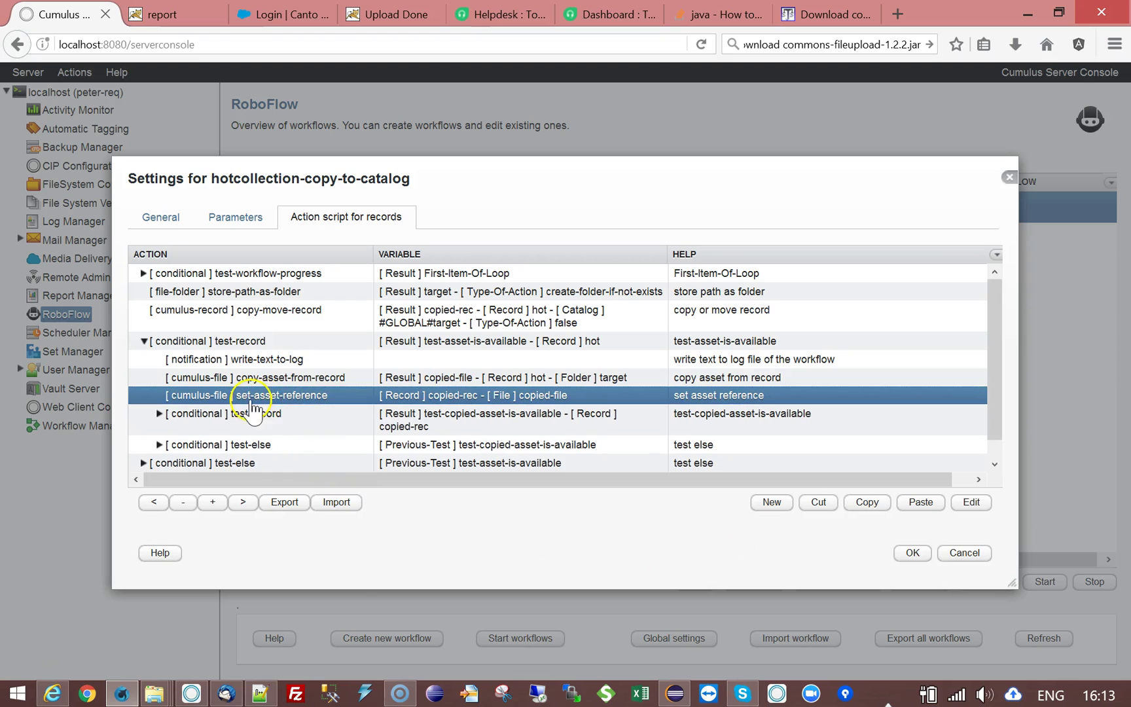
{"action": "double_click", "coordinate": [311, 396]}
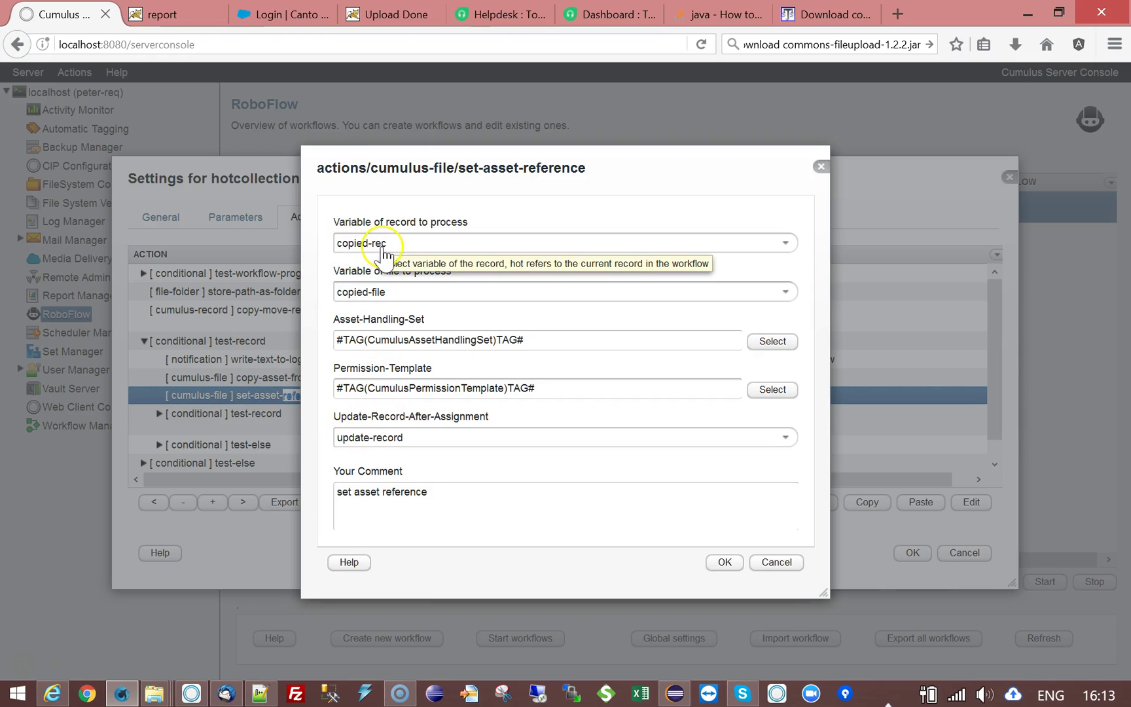
{"action": "double_click", "coordinate": [404, 339]}
{"action": "double_click", "coordinate": [403, 388]}
{"action": "left_click", "coordinate": [392, 438]}
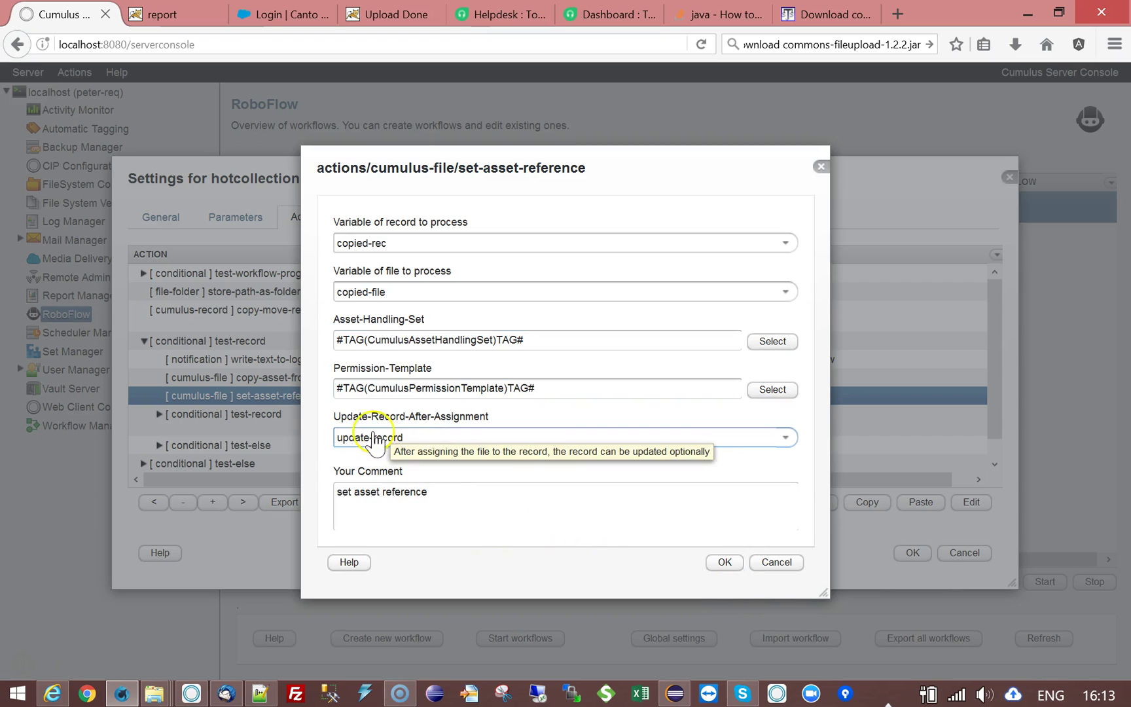
{"action": "left_click", "coordinate": [777, 563]}
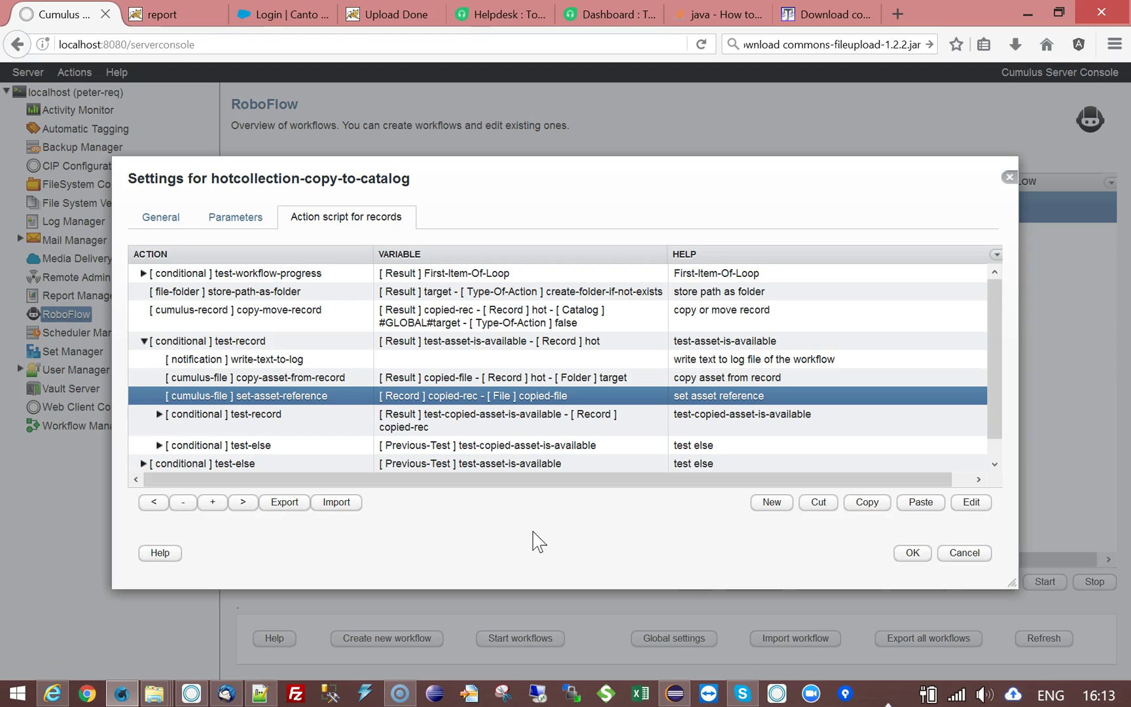
- Inspect the nested test-record condition for the copied asset, then expand it to view its contents and collapse it again
{"action": "left_click", "coordinate": [223, 427]}
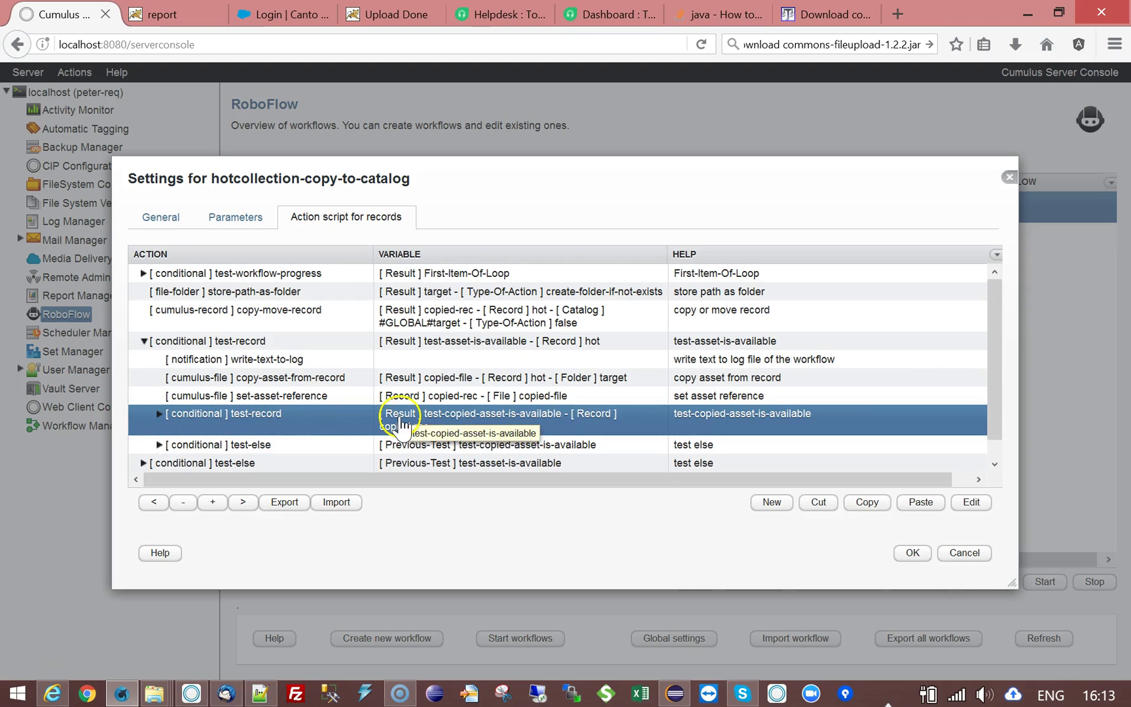
{"action": "double_click", "coordinate": [290, 422]}
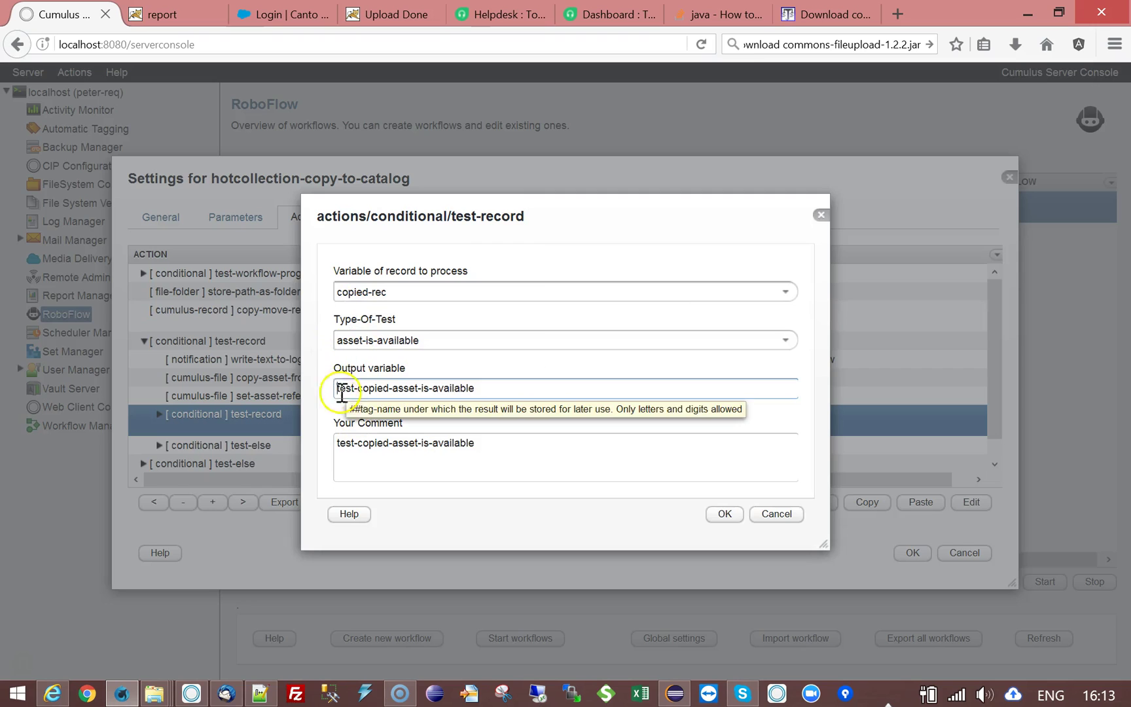
{"action": "left_click", "coordinate": [776, 514]}
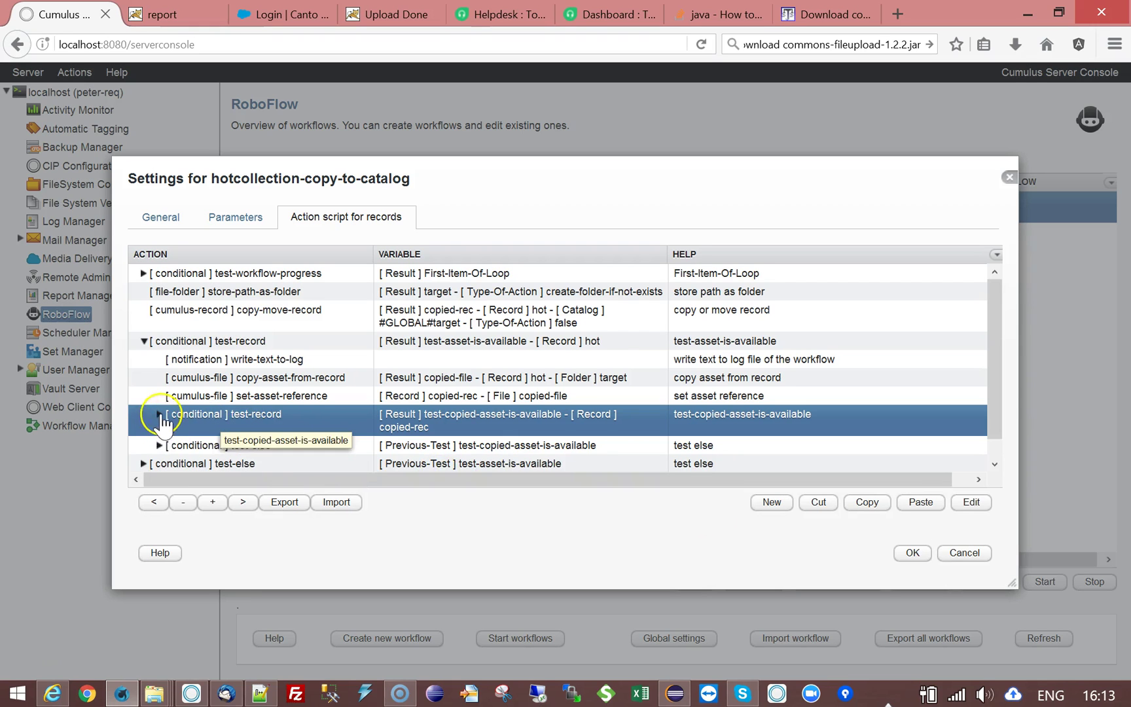
{"action": "left_click", "coordinate": [159, 414]}
{"action": "left_click_drag", "start_coordinate": [515, 192], "coordinate": [513, 135]}
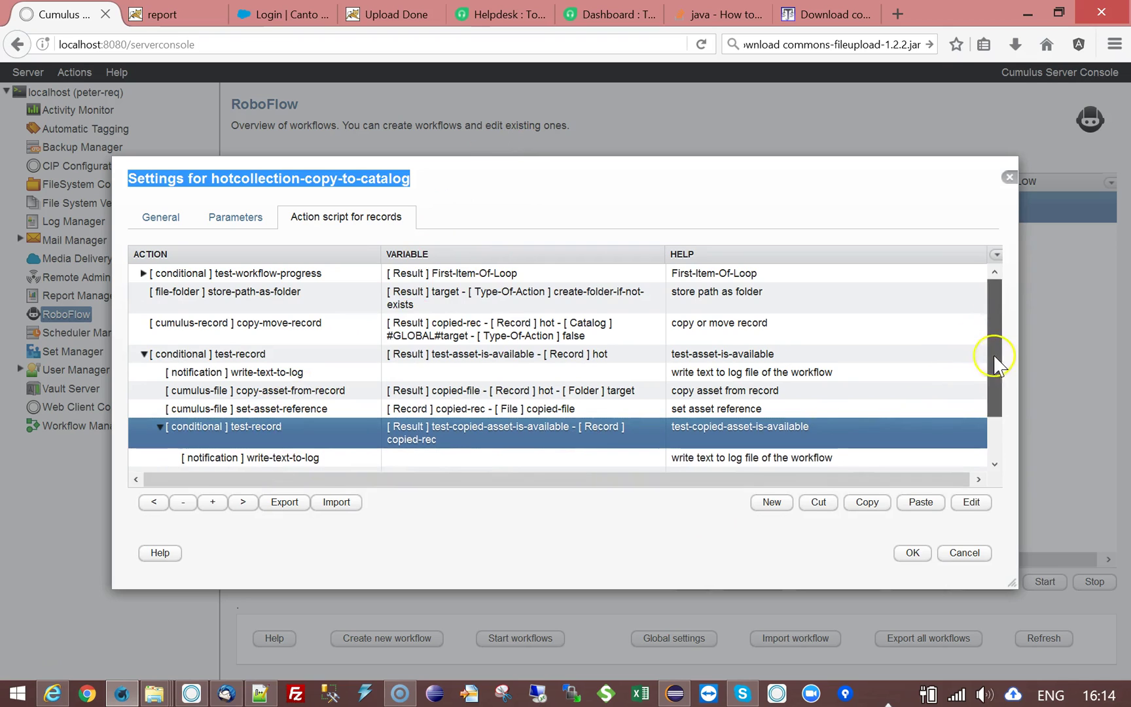
{"action": "scroll", "coordinate": [995, 361], "scroll_direction": "down", "scroll_amount": 2}
{"action": "left_click", "coordinate": [159, 380]}
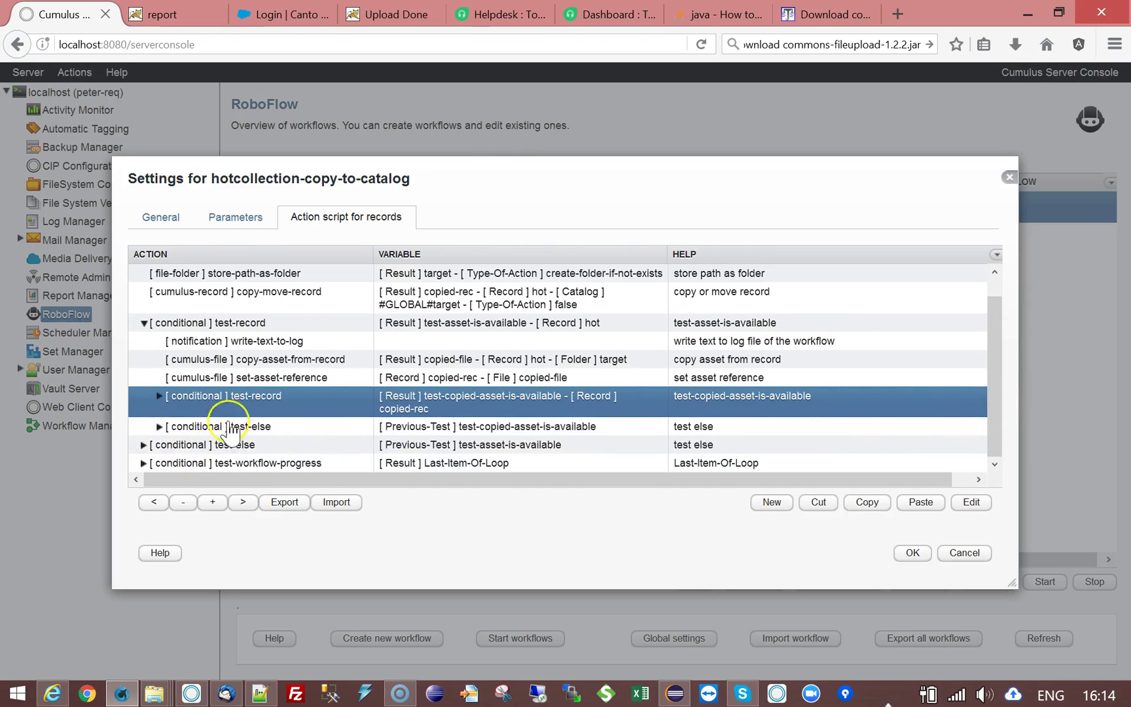
- Examine the nested test-else branch and its write-text-to-log action, then collapse that branch and the parent test-record condition
{"action": "left_click", "coordinate": [162, 429]}
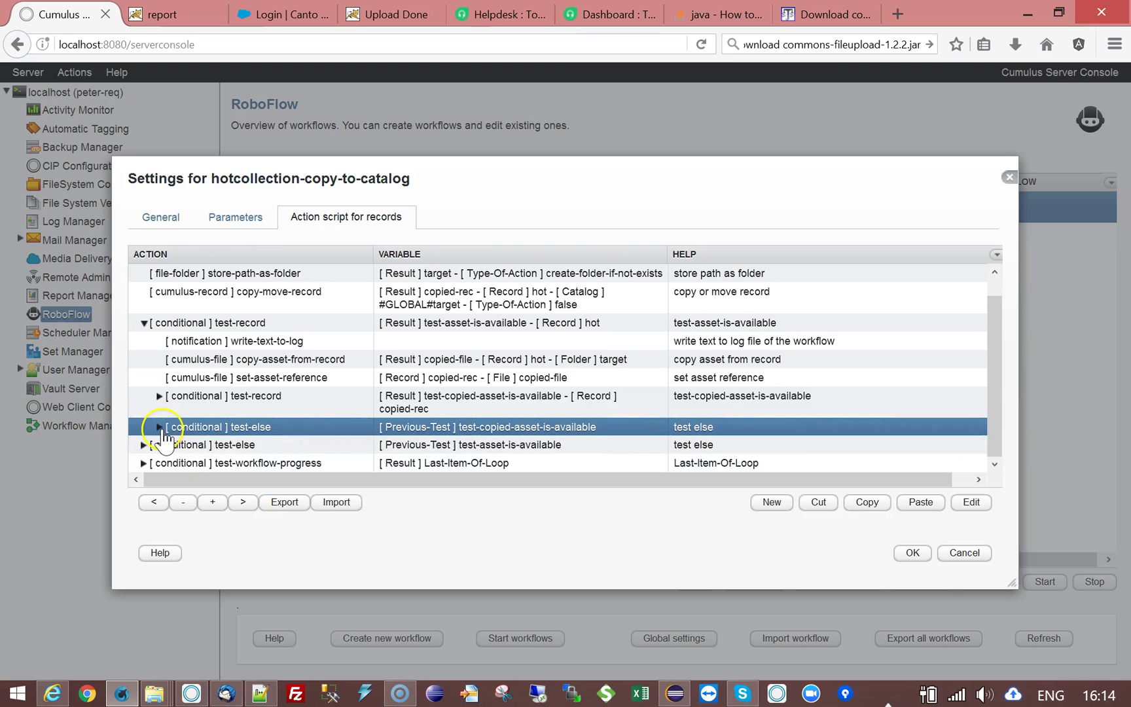
{"action": "left_click", "coordinate": [159, 427]}
{"action": "left_click", "coordinate": [428, 460]}
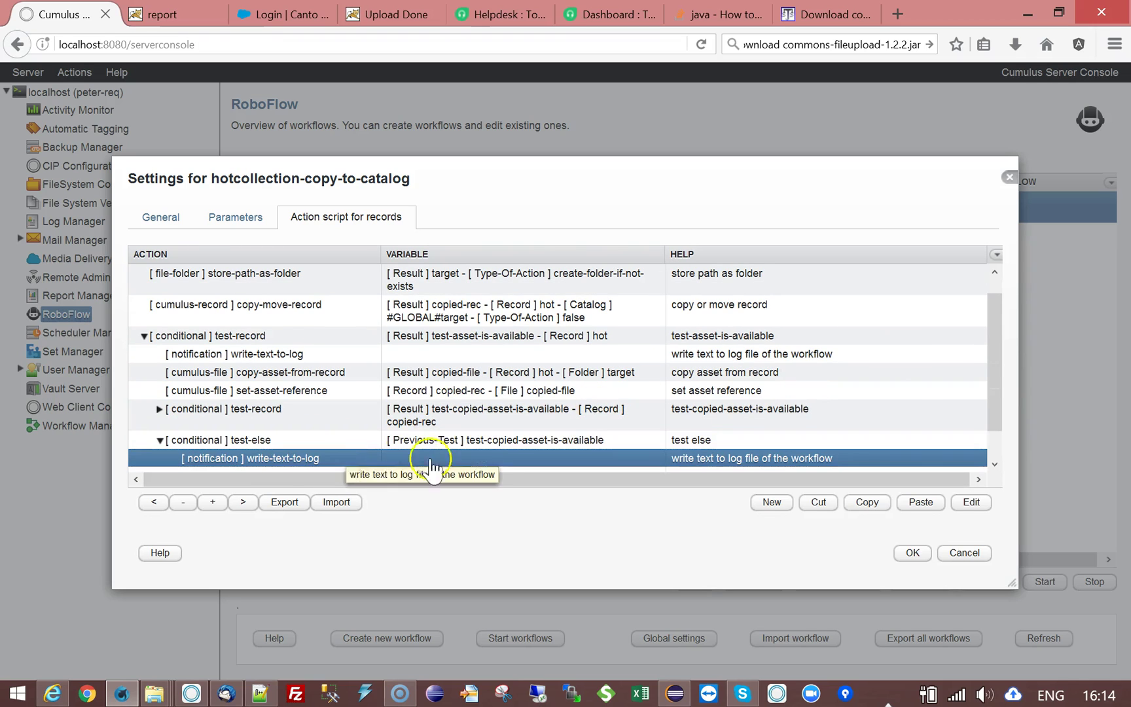
{"action": "left_click_drag", "start_coordinate": [998, 315], "coordinate": [848, 396]}
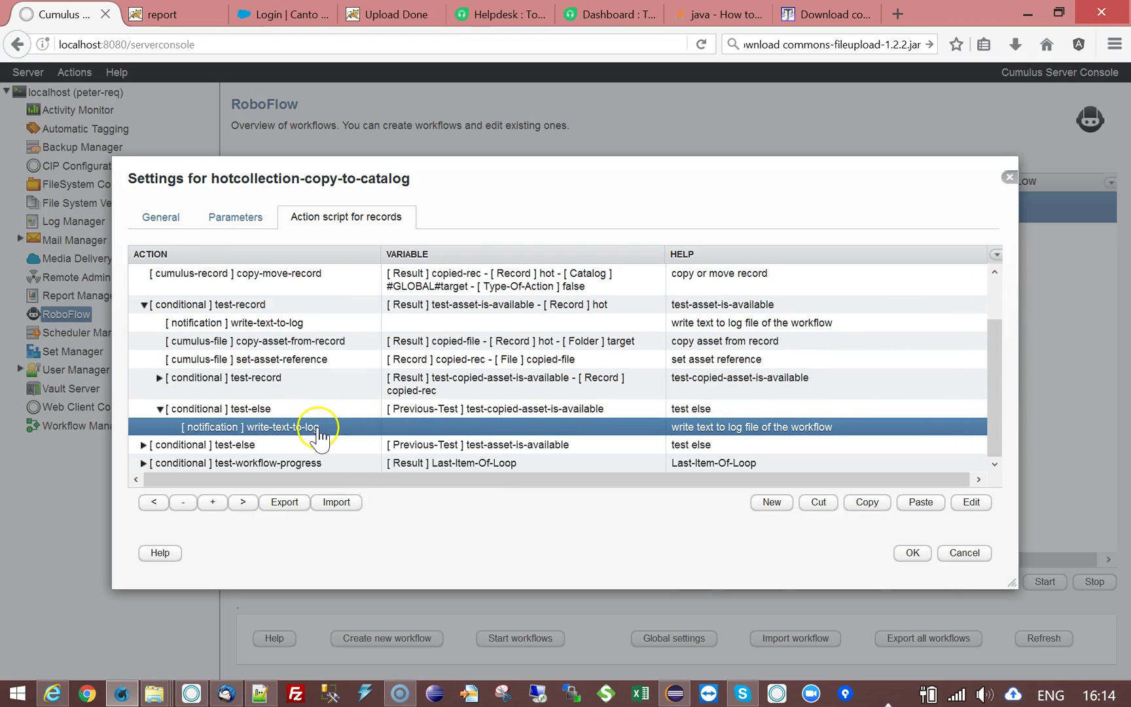
{"action": "left_click", "coordinate": [159, 408]}
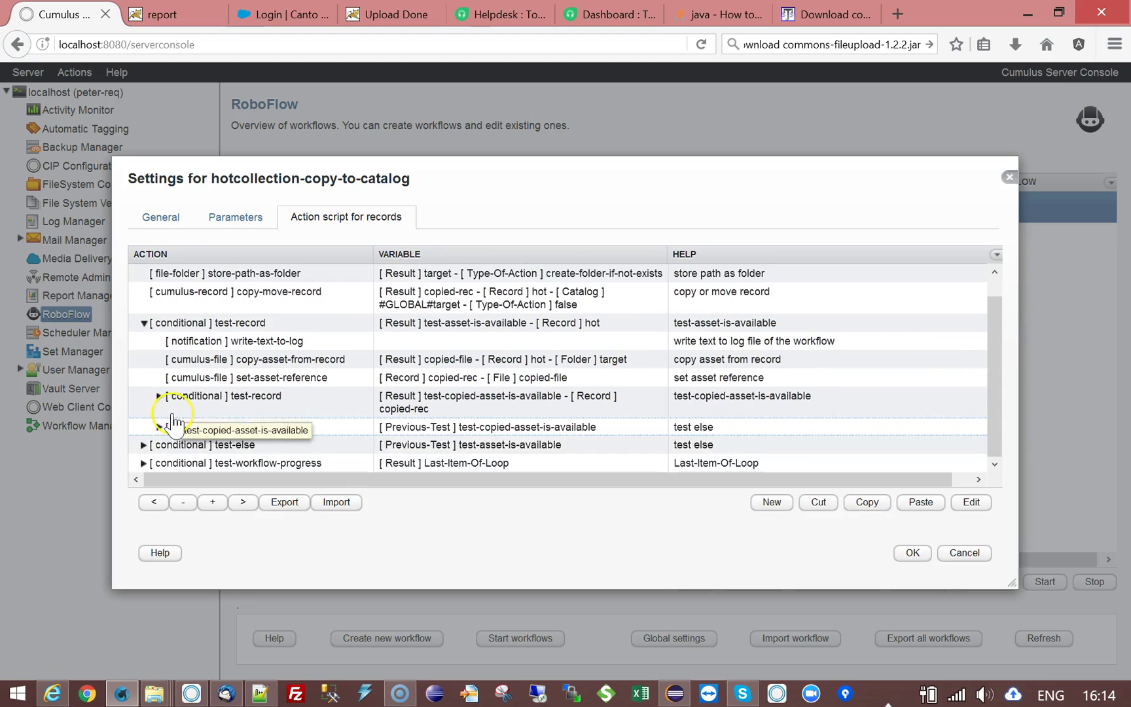
{"action": "left_click", "coordinate": [144, 323]}
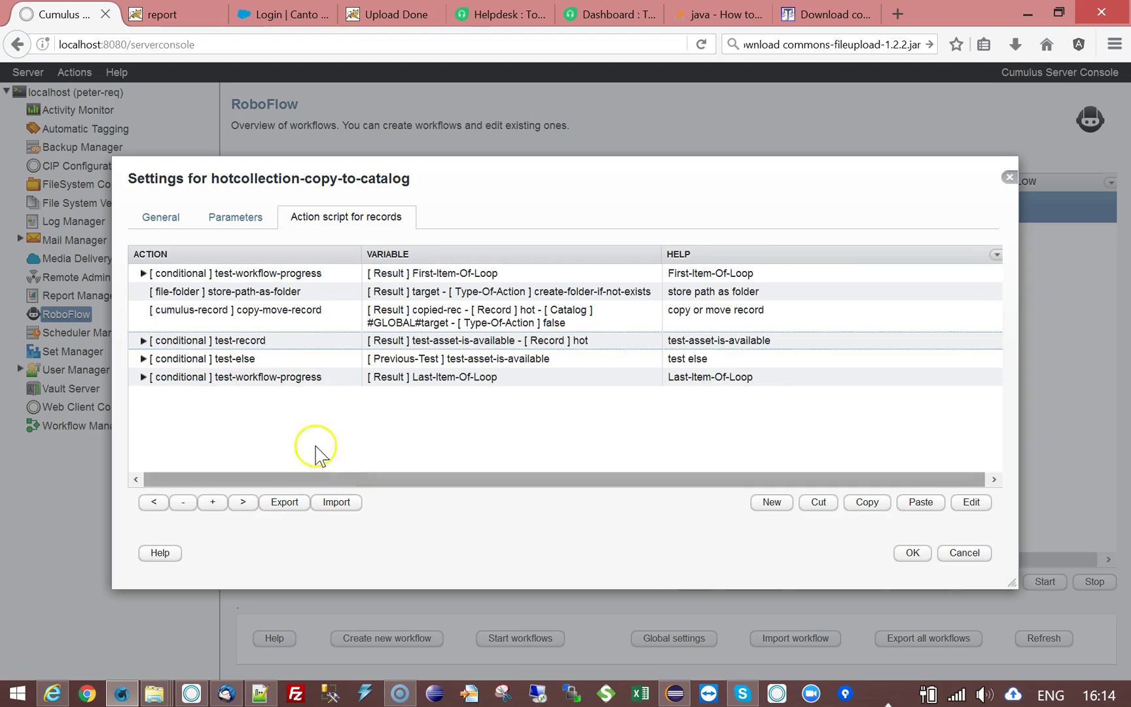
- Expand the top-level test-else condition and reword its write-text-to-log message to refer to the source file, then collapse the condition
{"action": "left_click", "coordinate": [308, 340]}
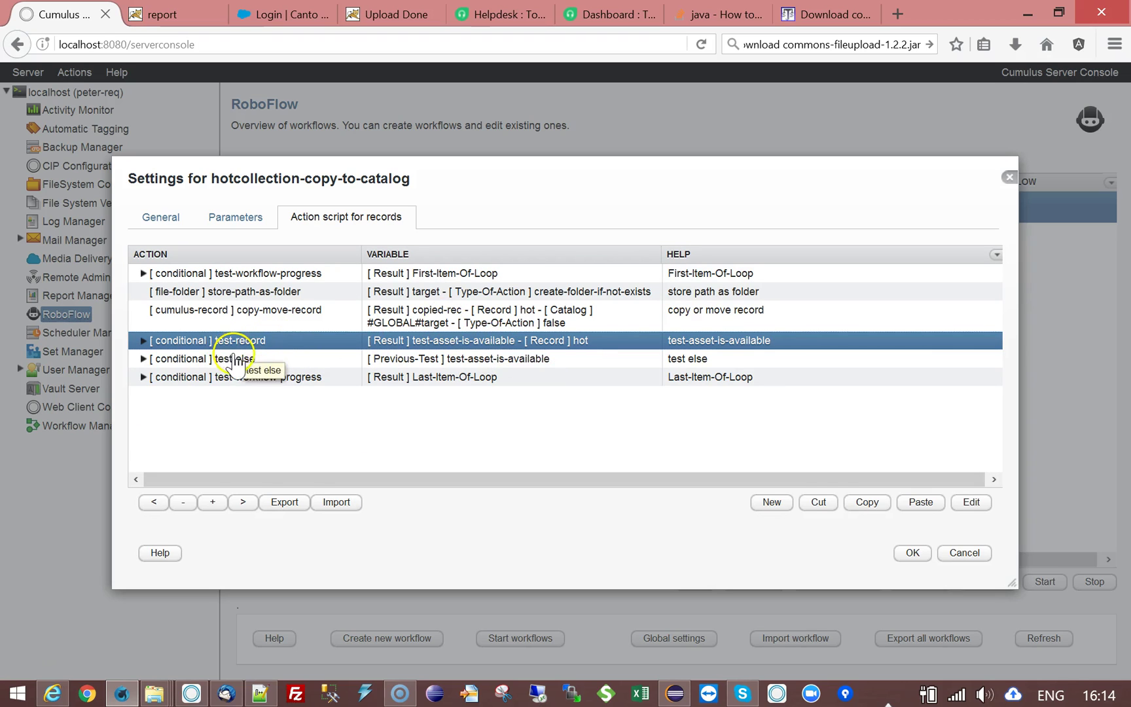
{"action": "left_click", "coordinate": [145, 360]}
{"action": "left_click", "coordinate": [144, 361]}
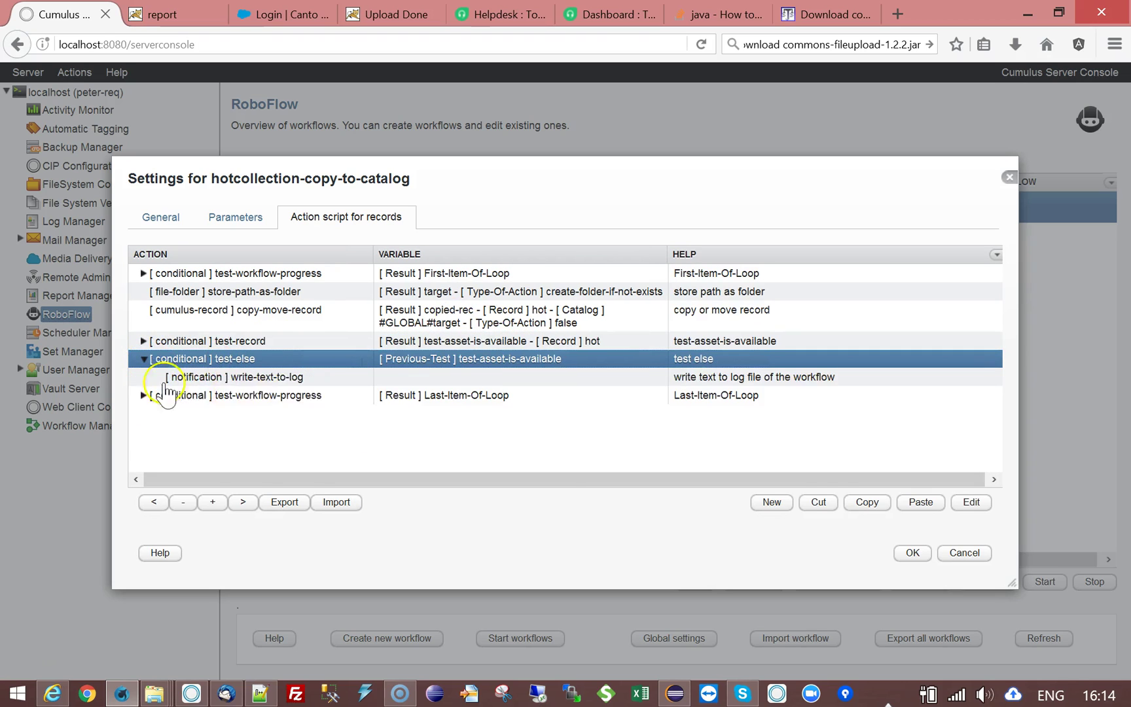
{"action": "double_click", "coordinate": [261, 377]}
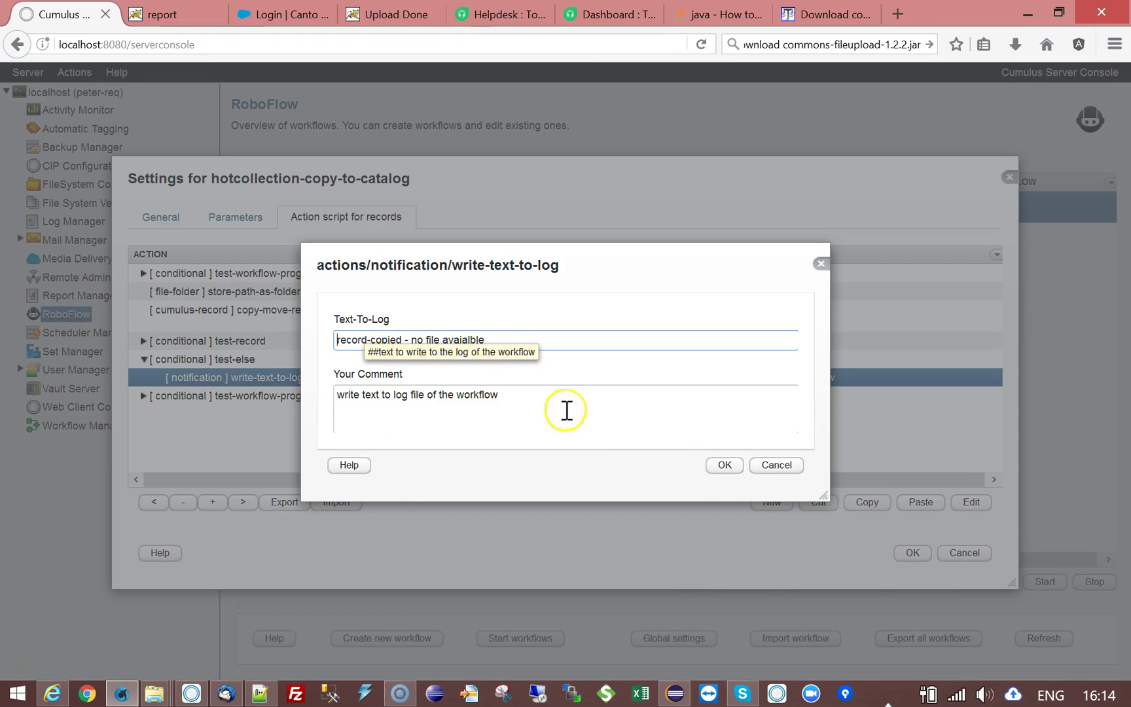
{"action": "left_click", "coordinate": [778, 466]}
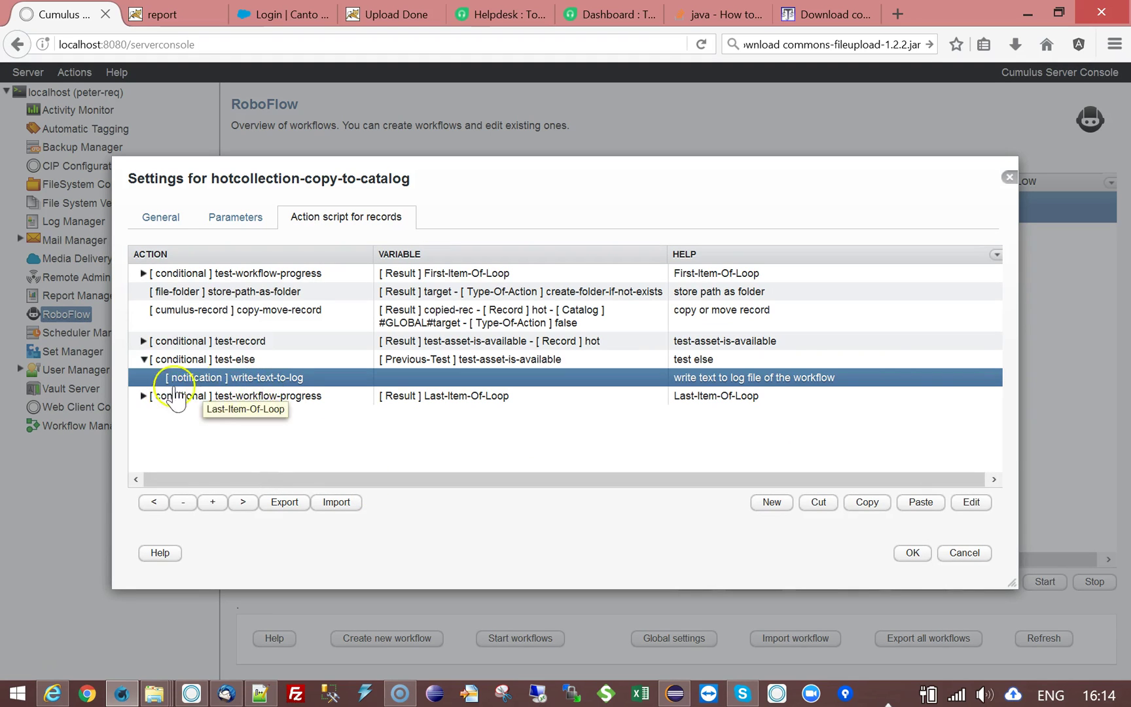
{"action": "double_click", "coordinate": [240, 380]}
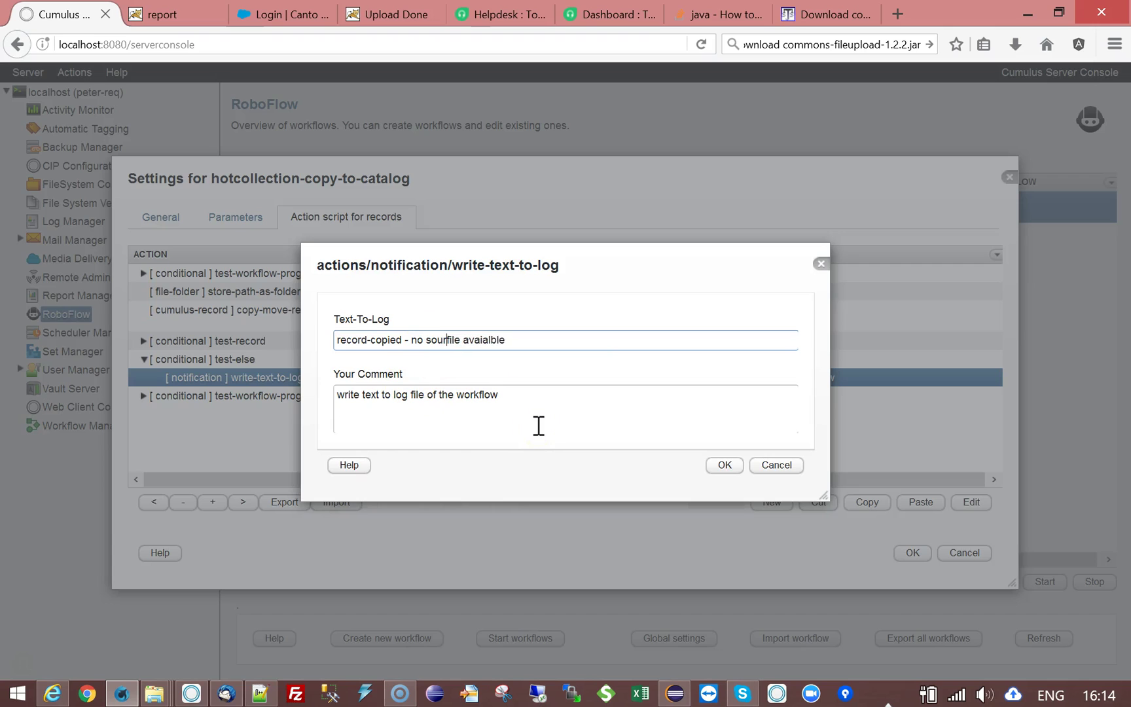
{"action": "left_click", "coordinate": [723, 466]}
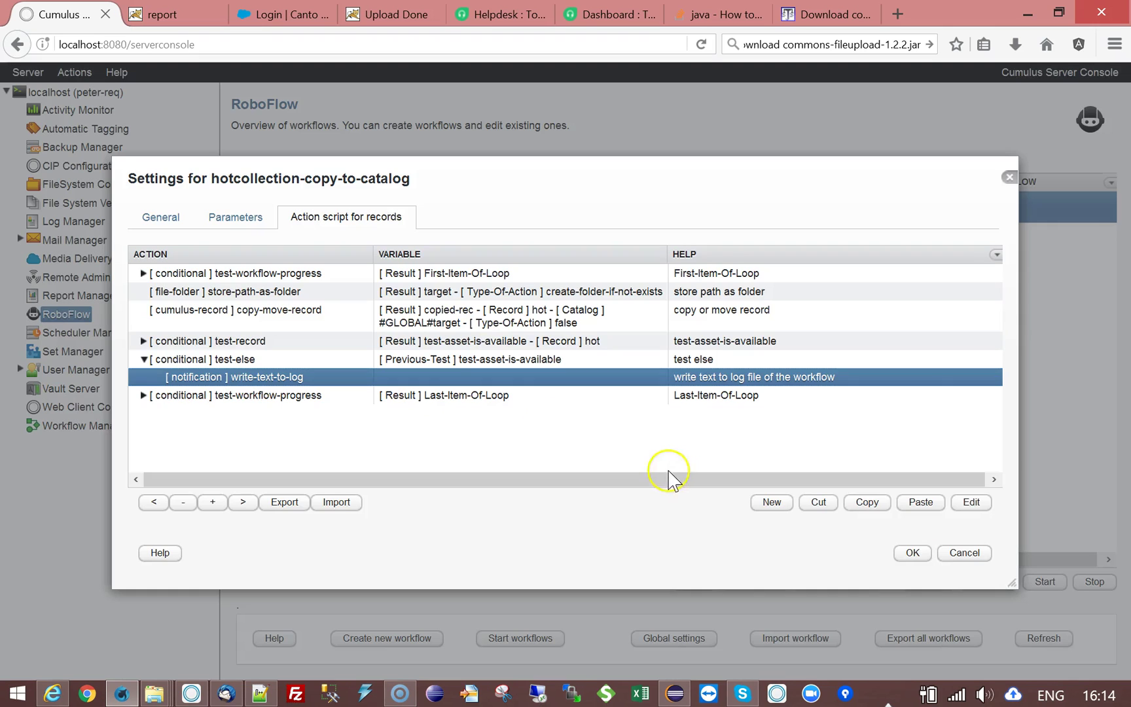
{"action": "left_click", "coordinate": [143, 360]}
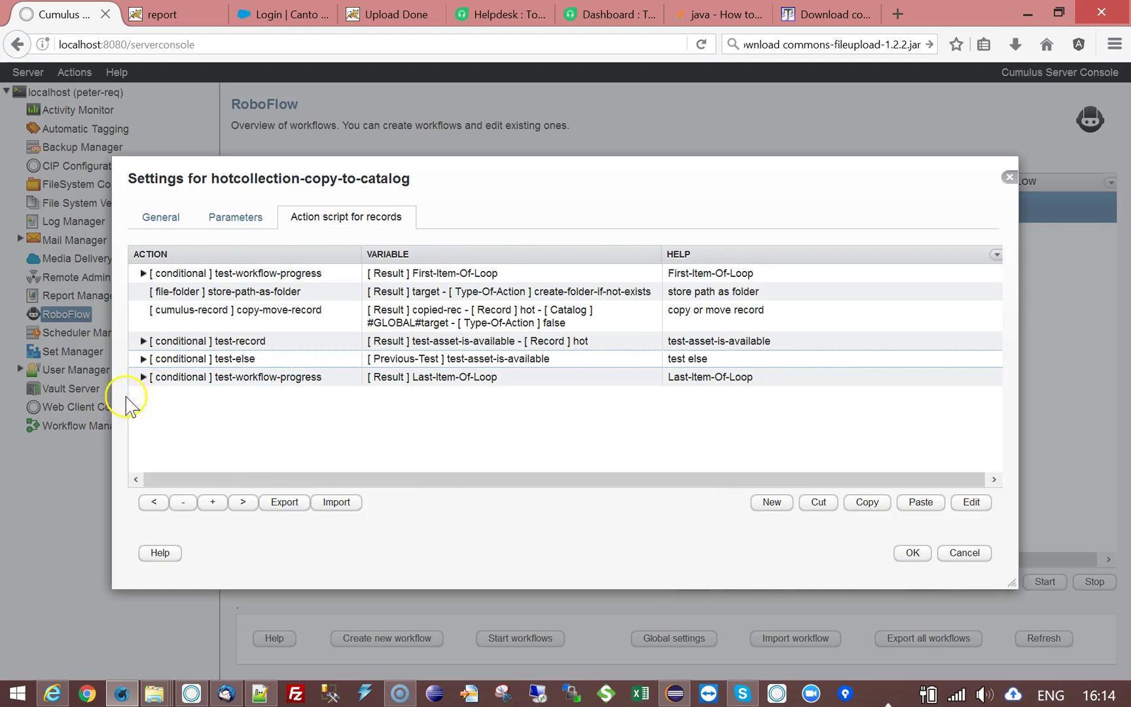
- Expand the Last-Item-Of-Loop condition to examine its close-catalog action, then collapse it
{"action": "left_click", "coordinate": [172, 378]}
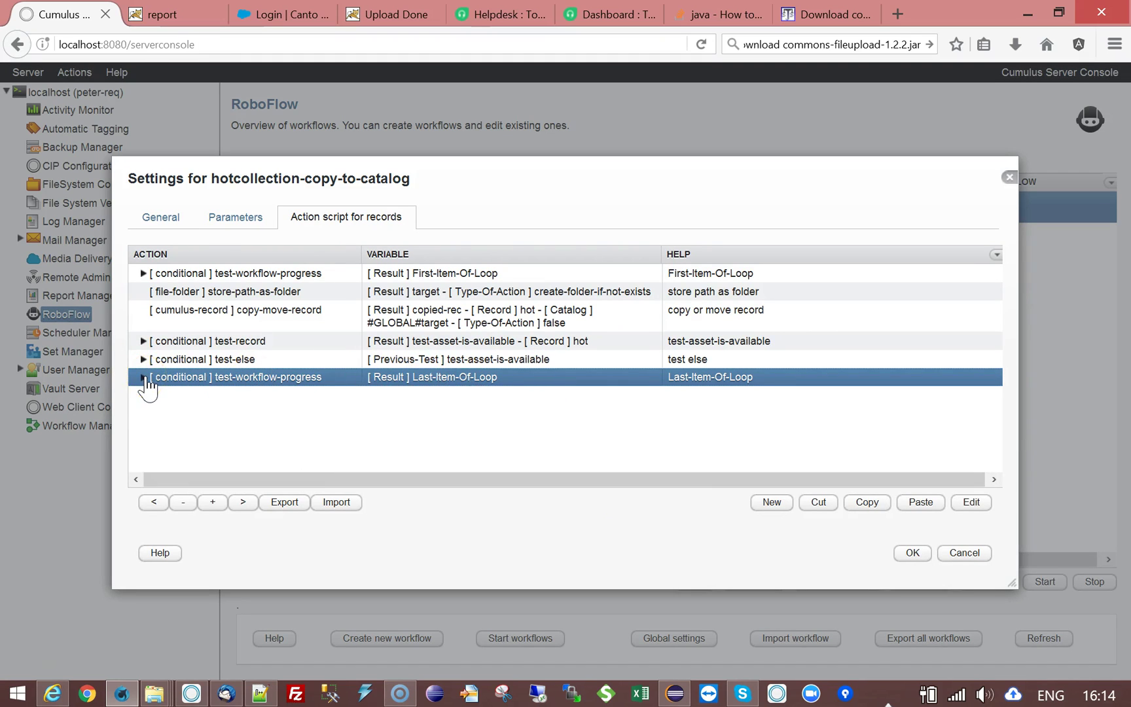
{"action": "left_click", "coordinate": [144, 379]}
{"action": "left_click", "coordinate": [402, 403]}
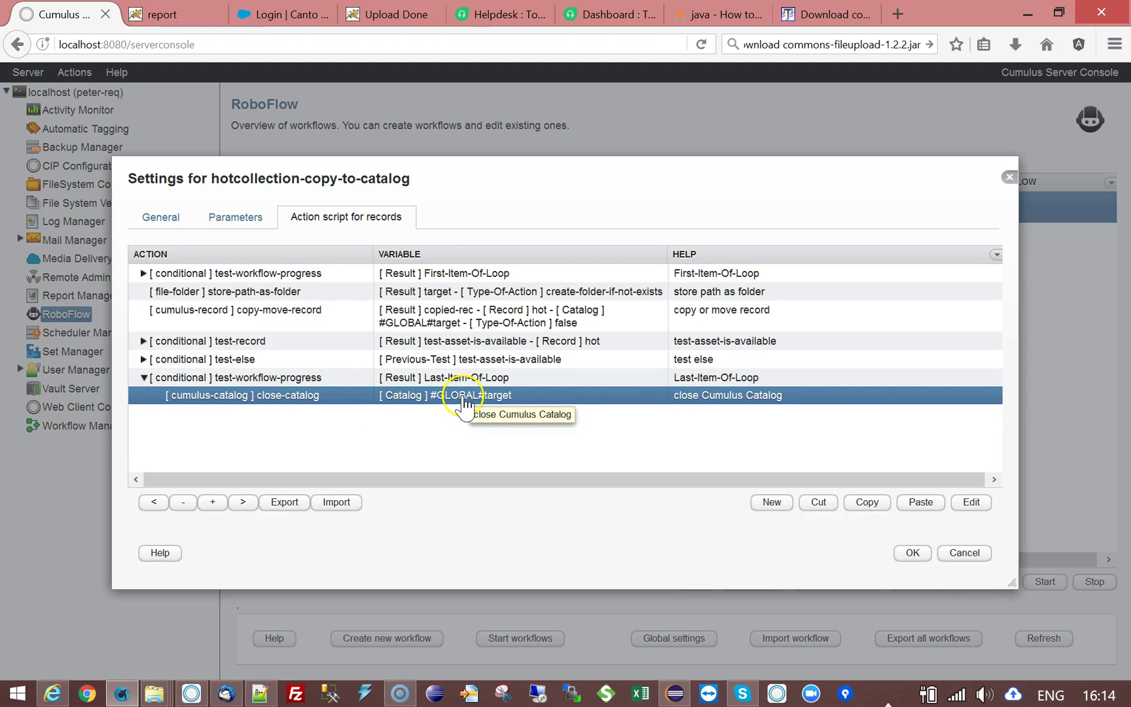
{"action": "left_click", "coordinate": [143, 378]}
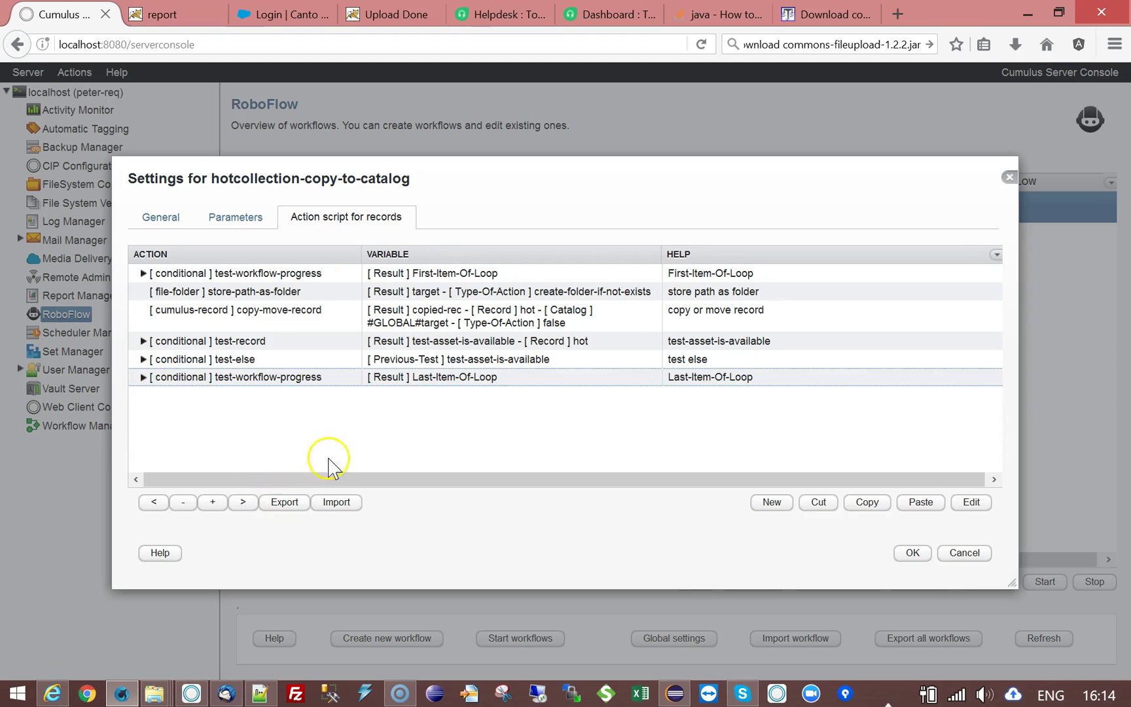
- Recheck the copy-move-record action's settings without changing them, then save the hotcollection-copy-to-catalog workflow
{"action": "double_click", "coordinate": [278, 309]}
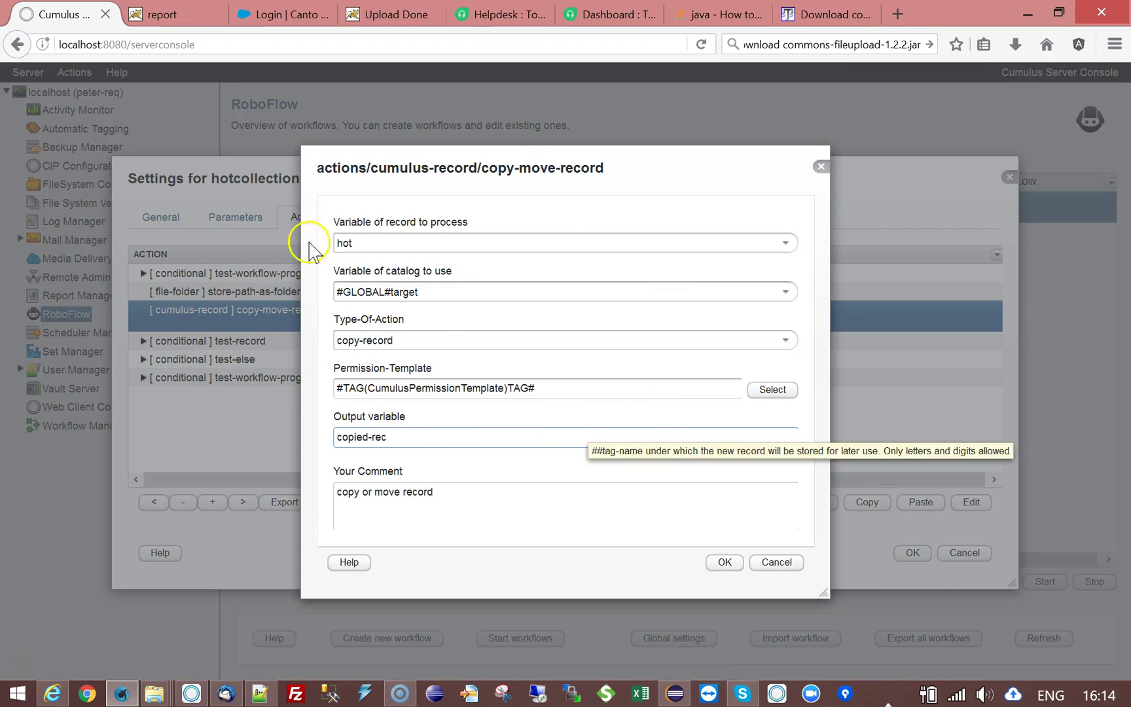
{"action": "left_click", "coordinate": [780, 564]}
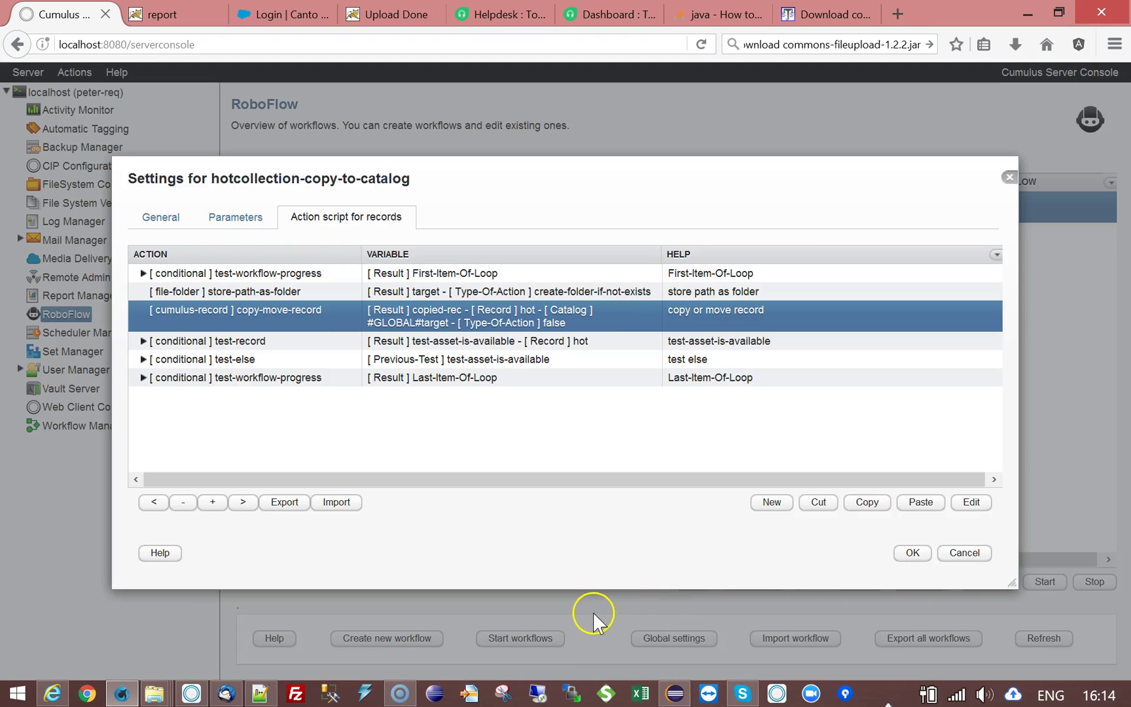
{"action": "left_click", "coordinate": [910, 554]}
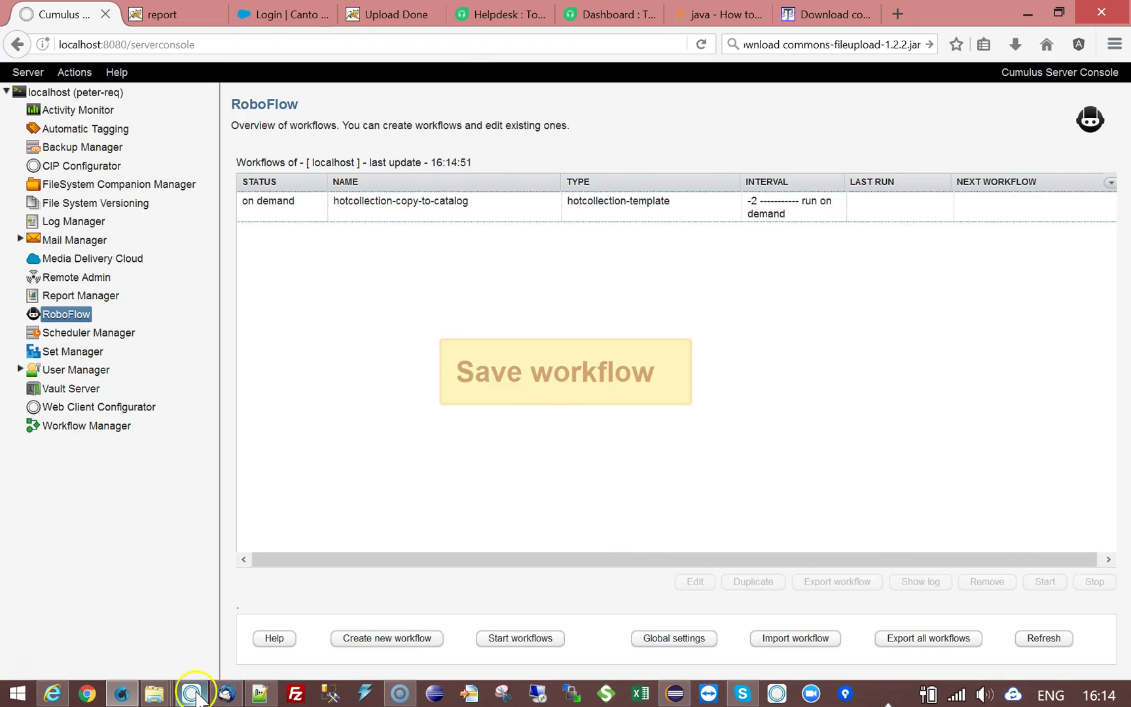
- Check the watchfolder catalog in the Cumulus desktop client, then return to the server console and start the hotcollection-copy-to-catalog workflow
{"action": "left_click", "coordinate": [194, 693]}
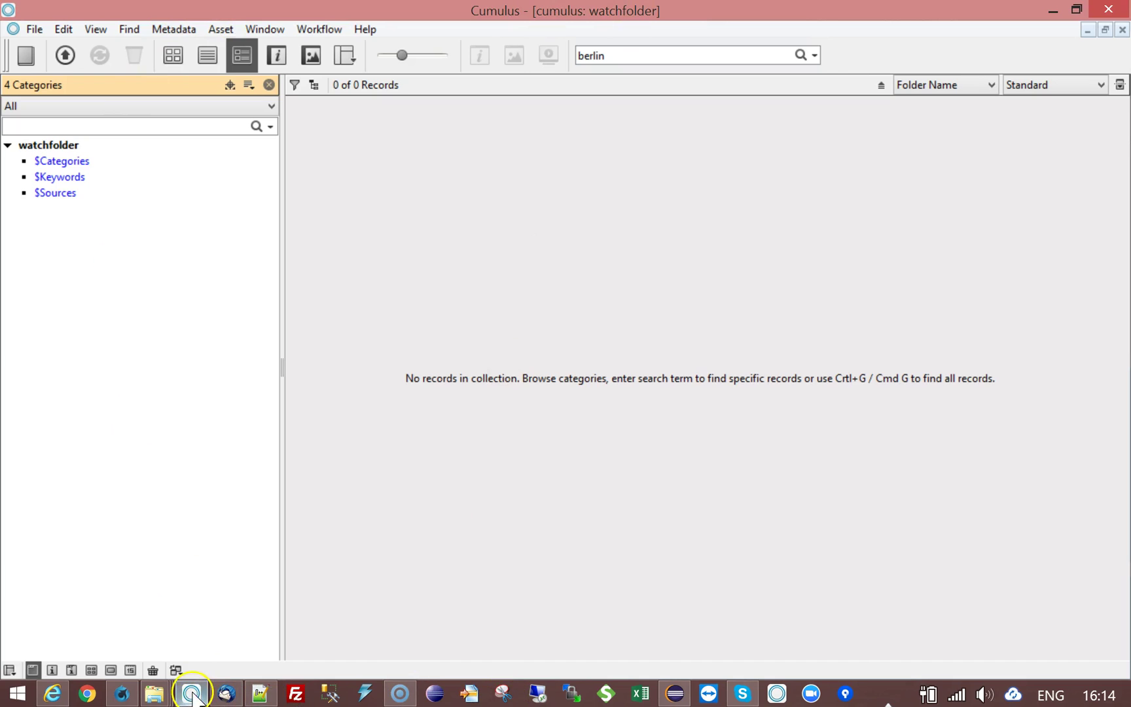
{"action": "left_click", "coordinate": [121, 693]}
{"action": "left_click", "coordinate": [280, 205]}
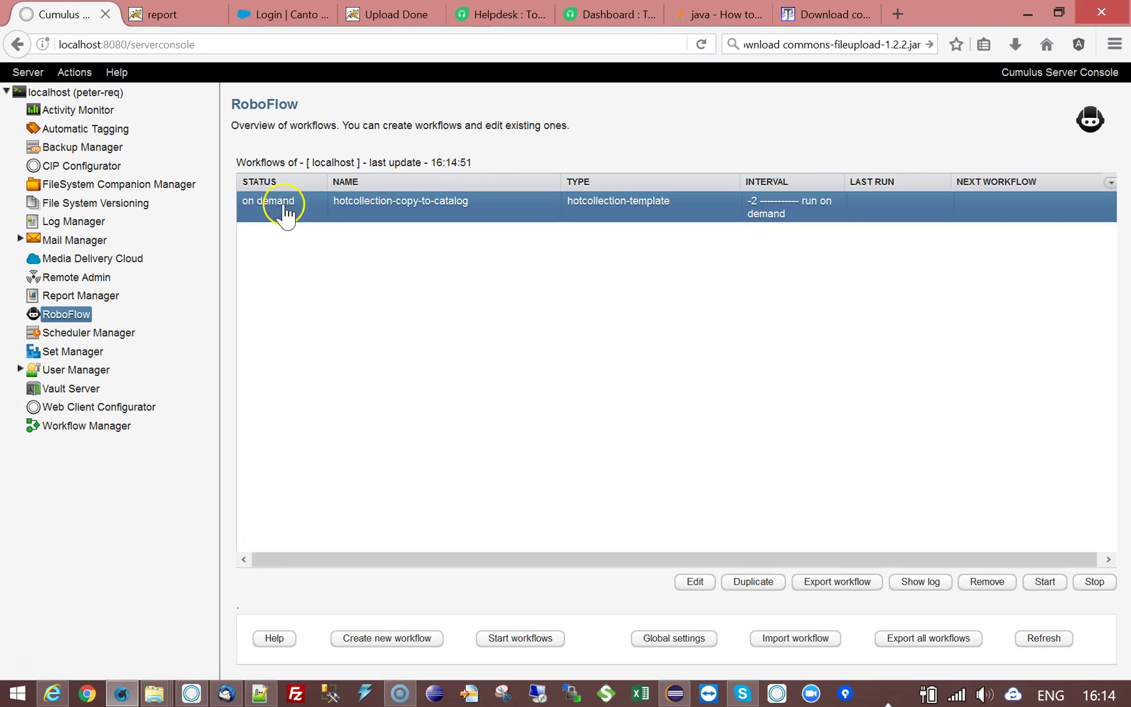
{"action": "left_click", "coordinate": [1045, 581]}
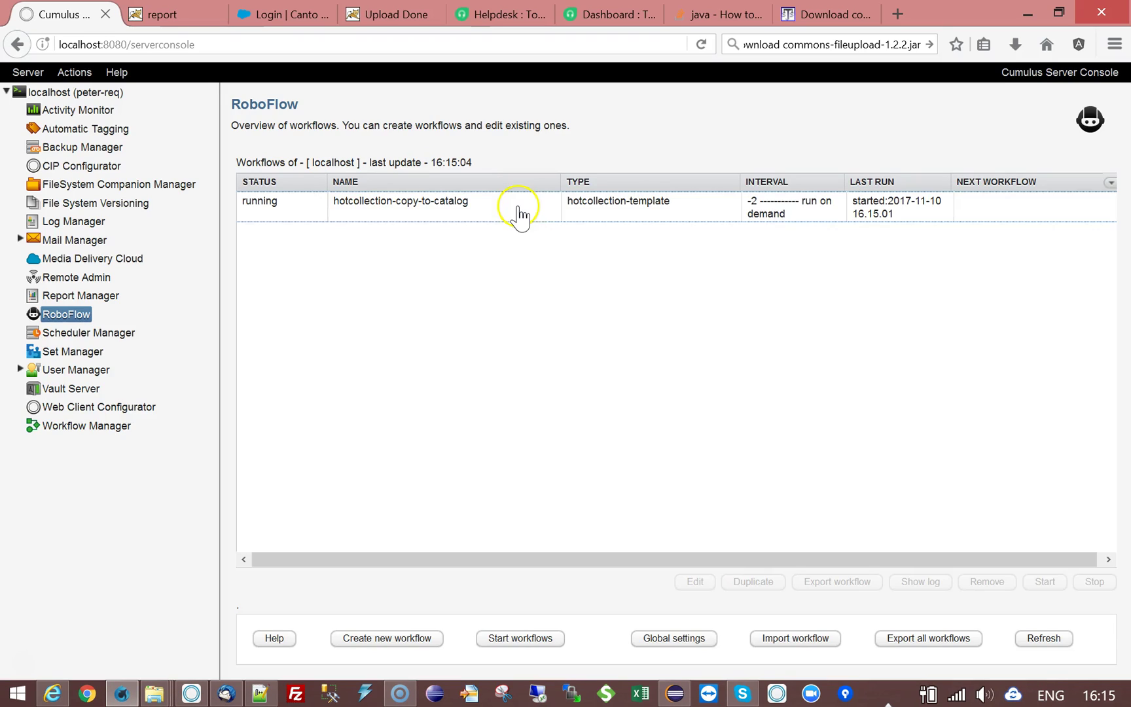
- Open the hotcollection-copy-to-catalog workflow's log and examine its source catalog, found records and file-copy entries
{"action": "left_click", "coordinate": [520, 208]}
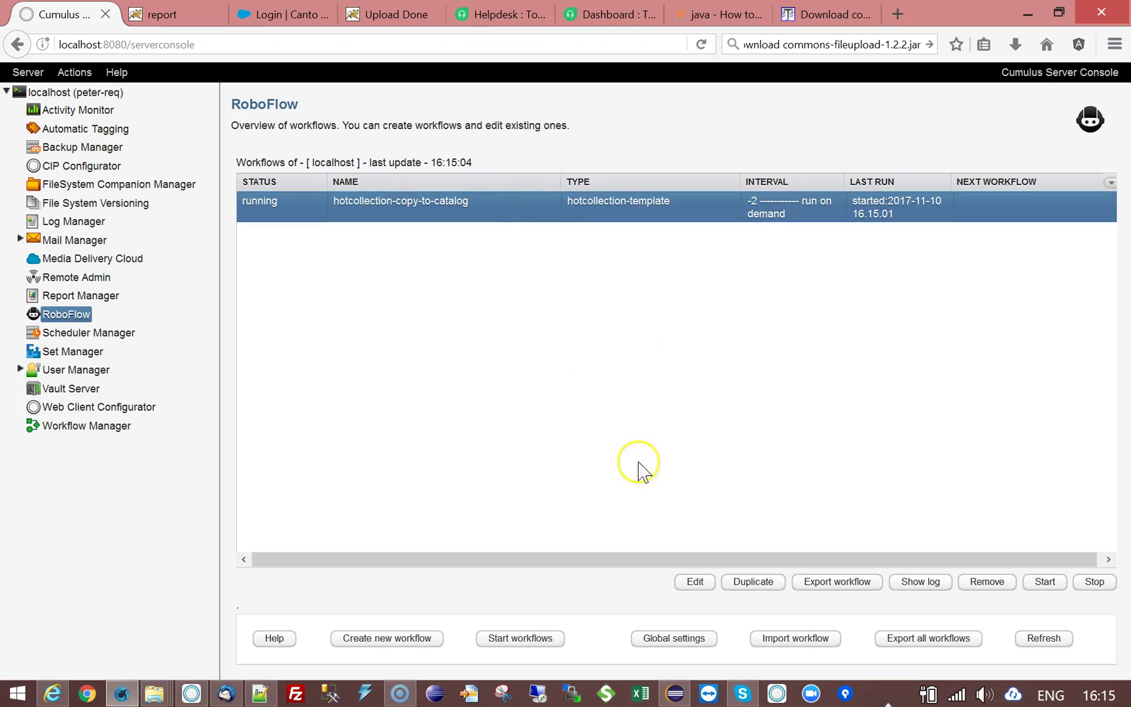
{"action": "left_click", "coordinate": [922, 587]}
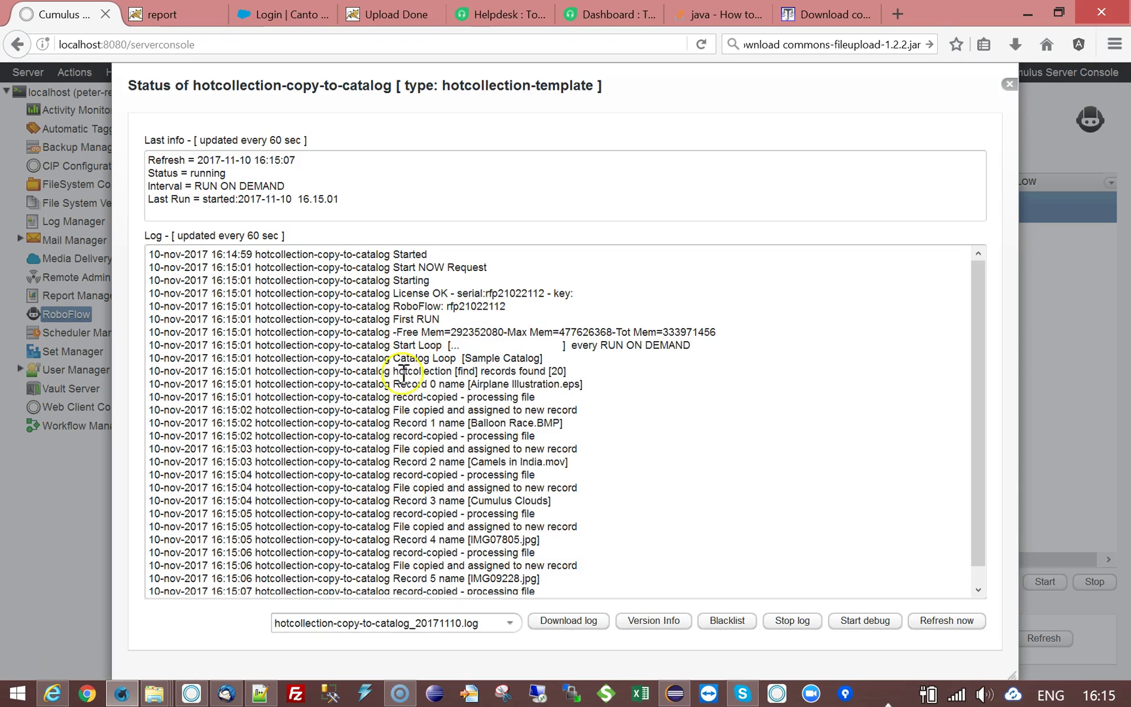
{"action": "left_click_drag", "start_coordinate": [463, 386], "coordinate": [561, 373]}
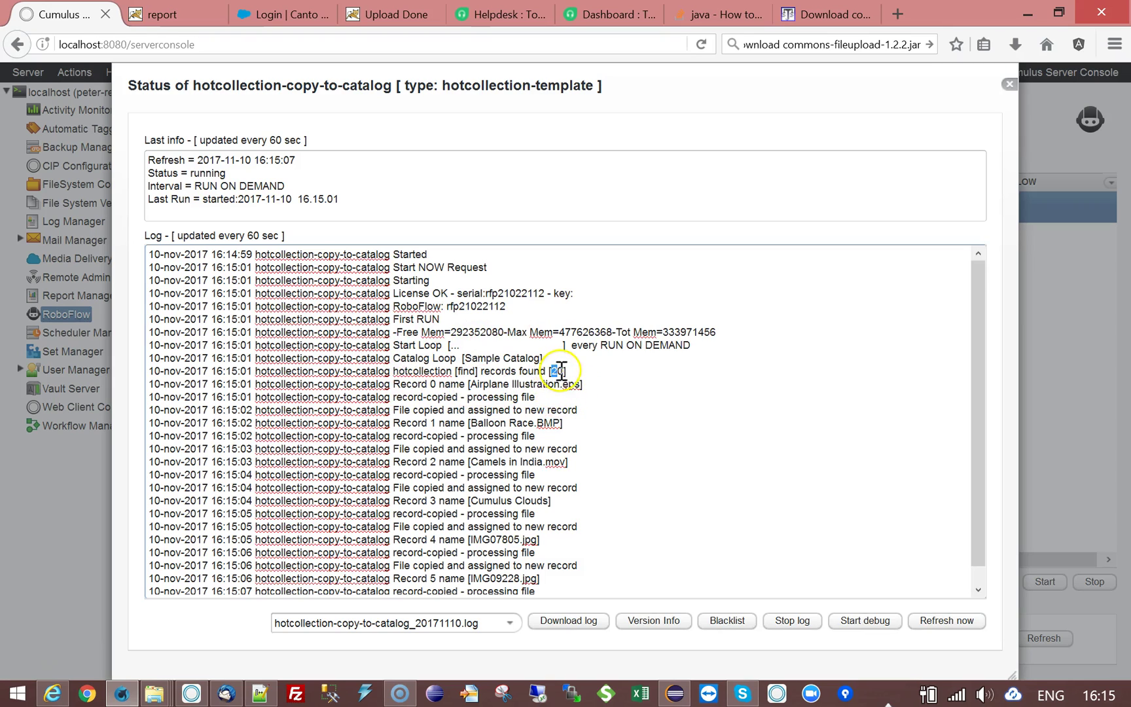
{"action": "left_click_drag", "start_coordinate": [466, 358], "coordinate": [535, 358]}
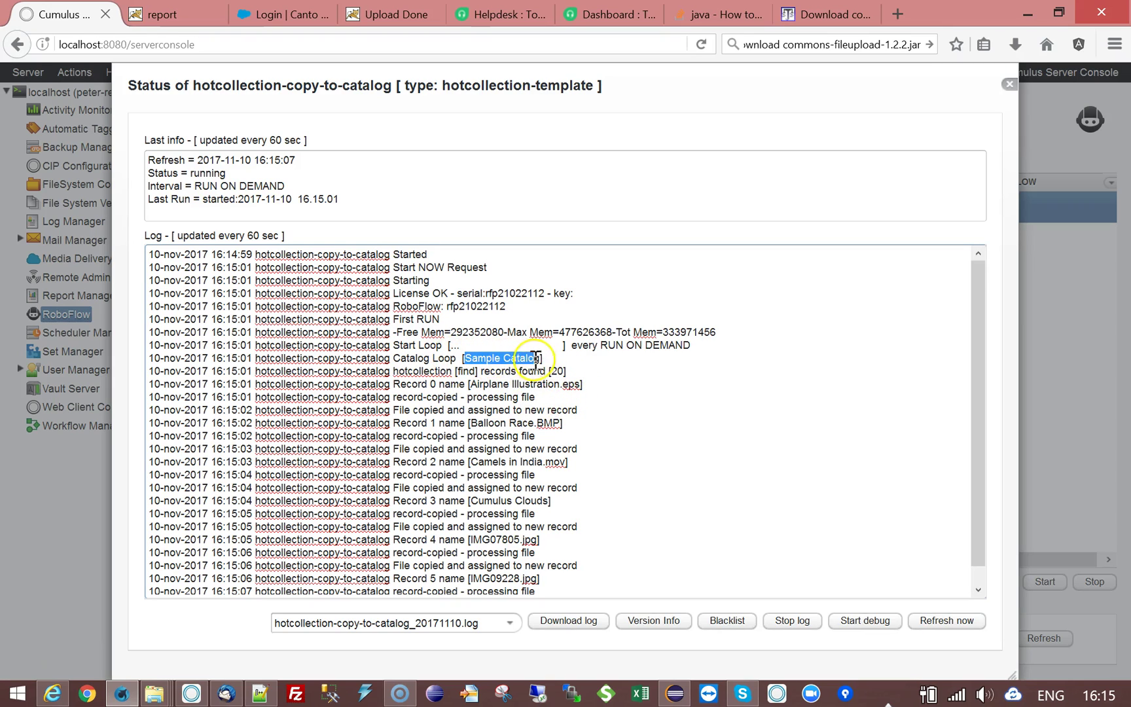
{"action": "left_click", "coordinate": [505, 394]}
{"action": "left_click_drag", "start_coordinate": [395, 396], "coordinate": [533, 398]}
{"action": "left_click_drag", "start_coordinate": [393, 411], "coordinate": [574, 414]}
{"action": "left_click", "coordinate": [593, 434]}
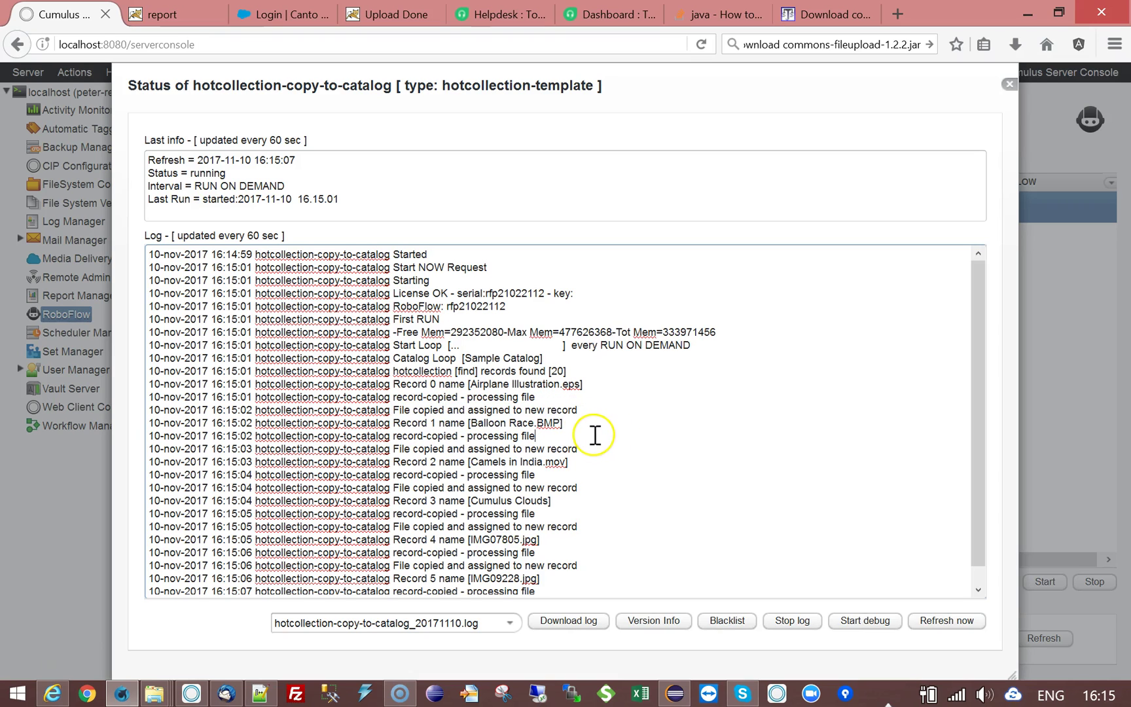
{"action": "scroll", "coordinate": [593, 434], "scroll_direction": "down", "scroll_amount": 1}
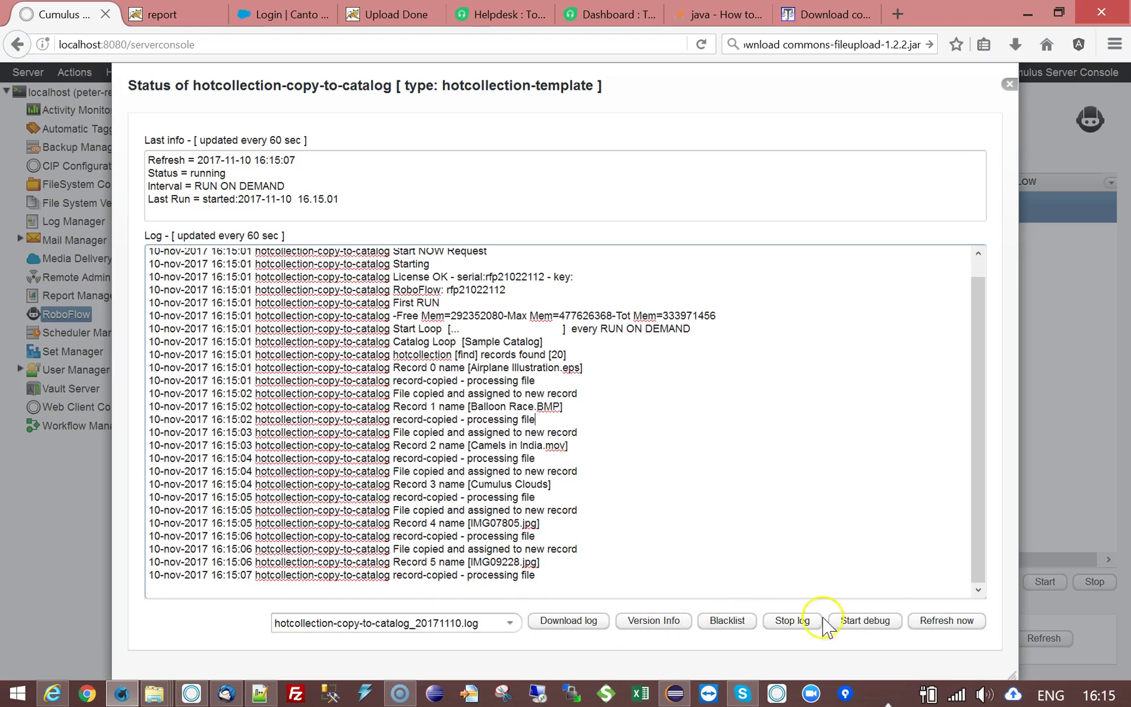
- Refresh the workflow log, read its entries through to the end of the run, and close the log
{"action": "left_click", "coordinate": [943, 625]}
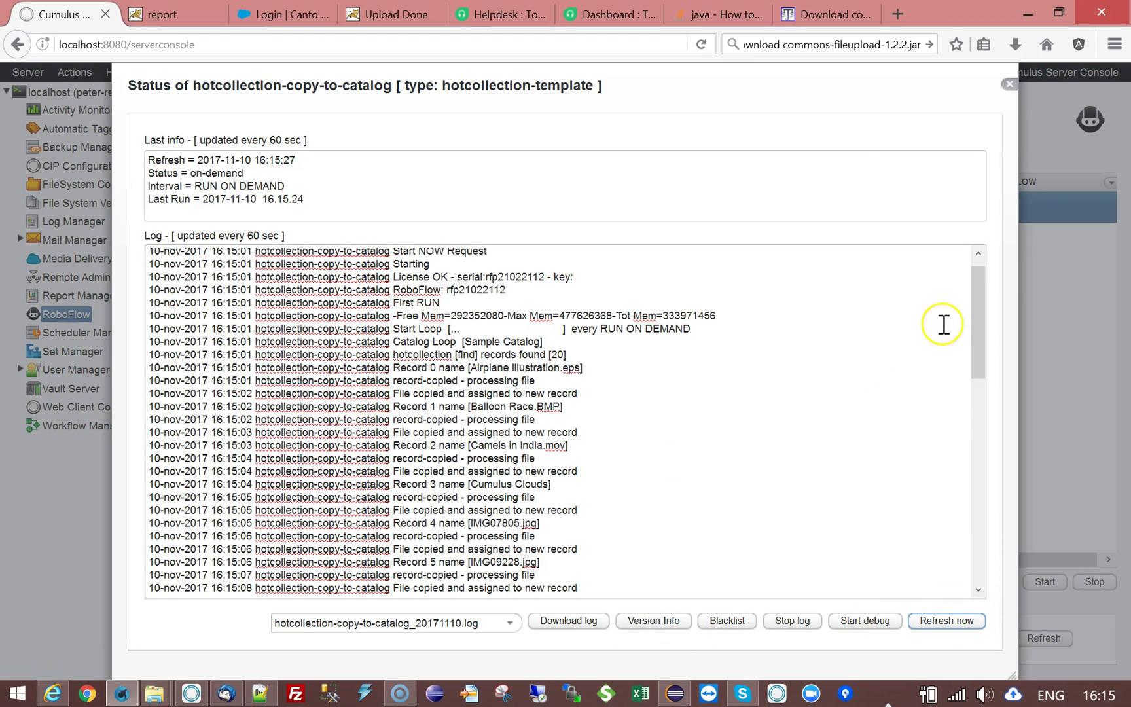
{"action": "left_click_drag", "start_coordinate": [982, 321], "coordinate": [1002, 538]}
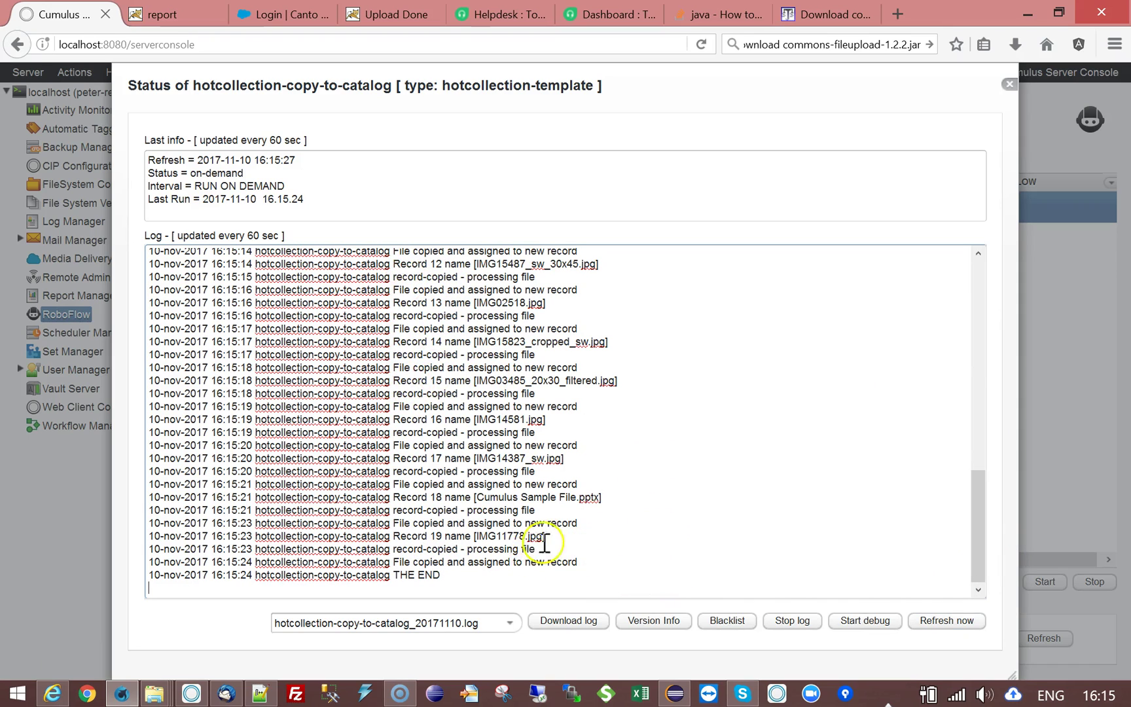
{"action": "left_click", "coordinate": [1009, 84]}
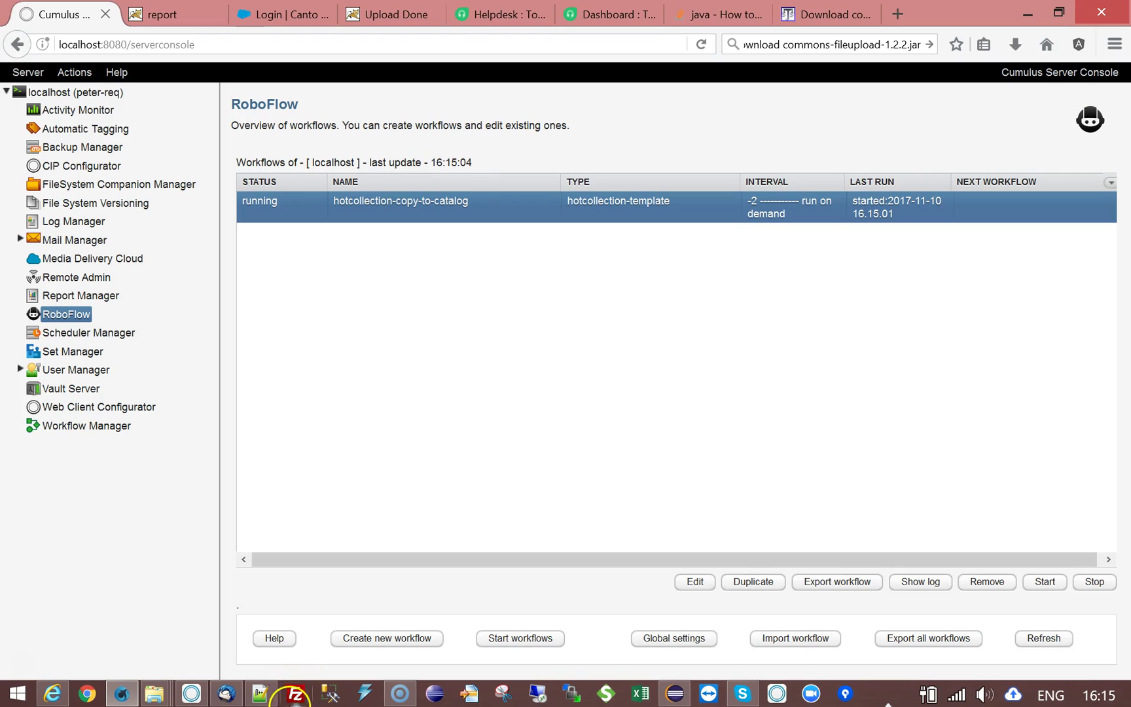
- Switch to the Cumulus desktop client and inspect the asset information of Airplane Illustration.eps in the watchfolder catalog, then close it
{"action": "left_click", "coordinate": [190, 694]}
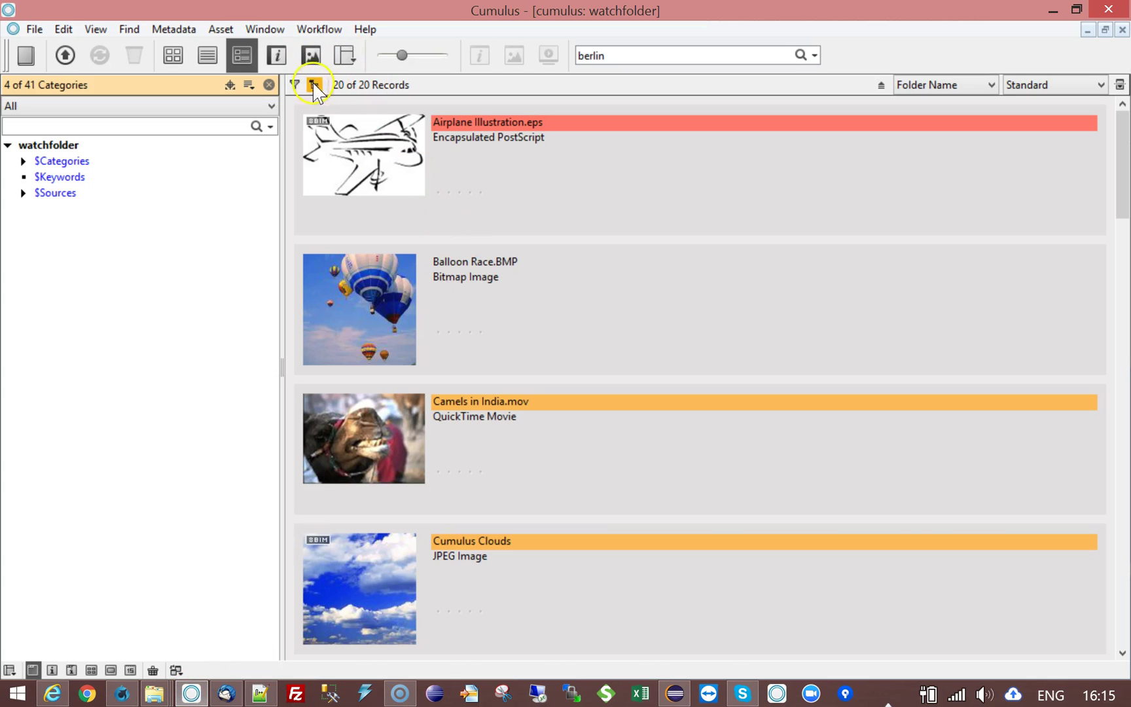
{"action": "double_click", "coordinate": [368, 178]}
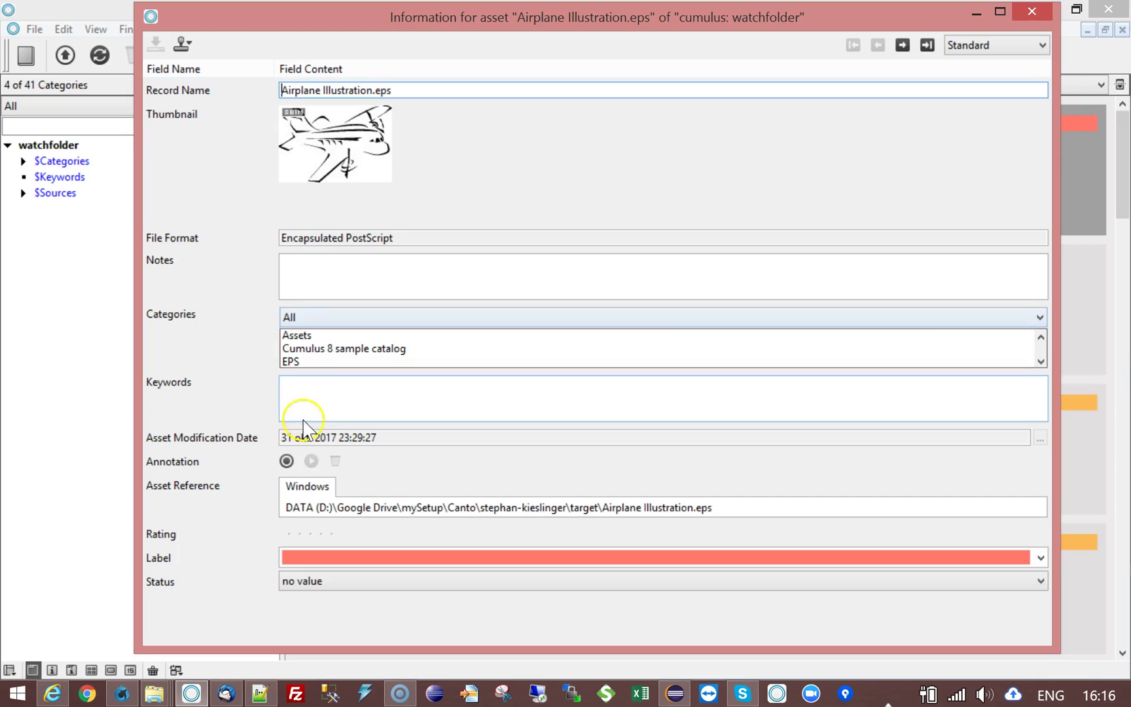
{"action": "left_click", "coordinate": [1040, 13]}
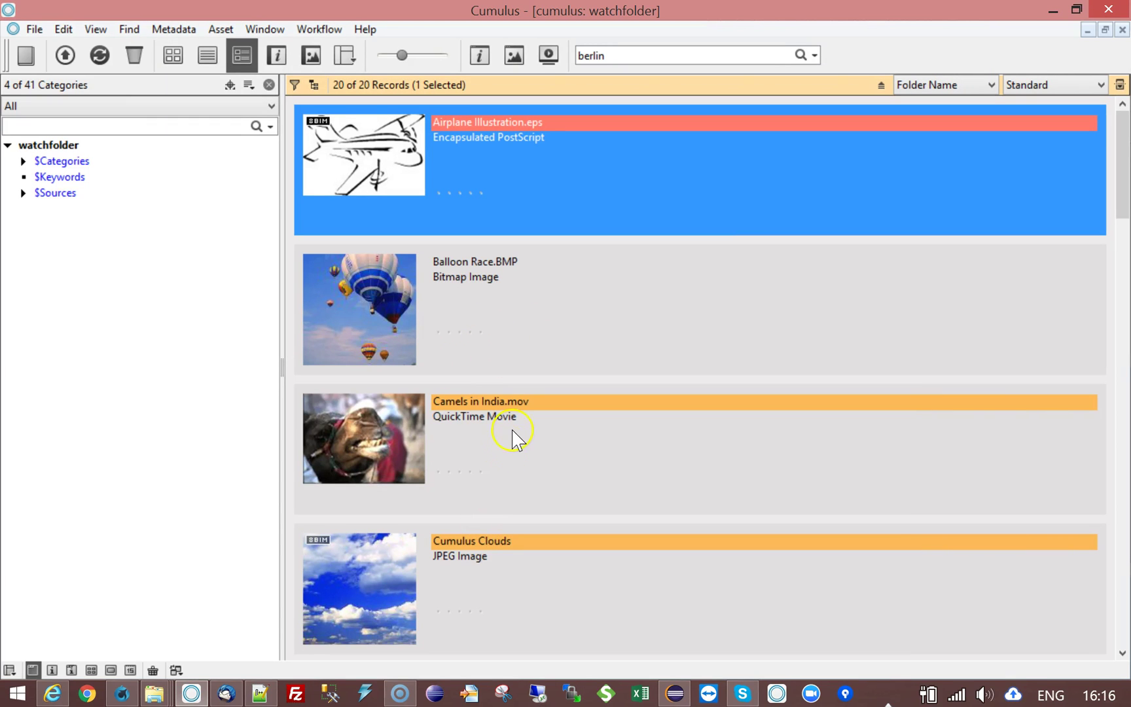
{"action": "left_click", "coordinate": [400, 694]}
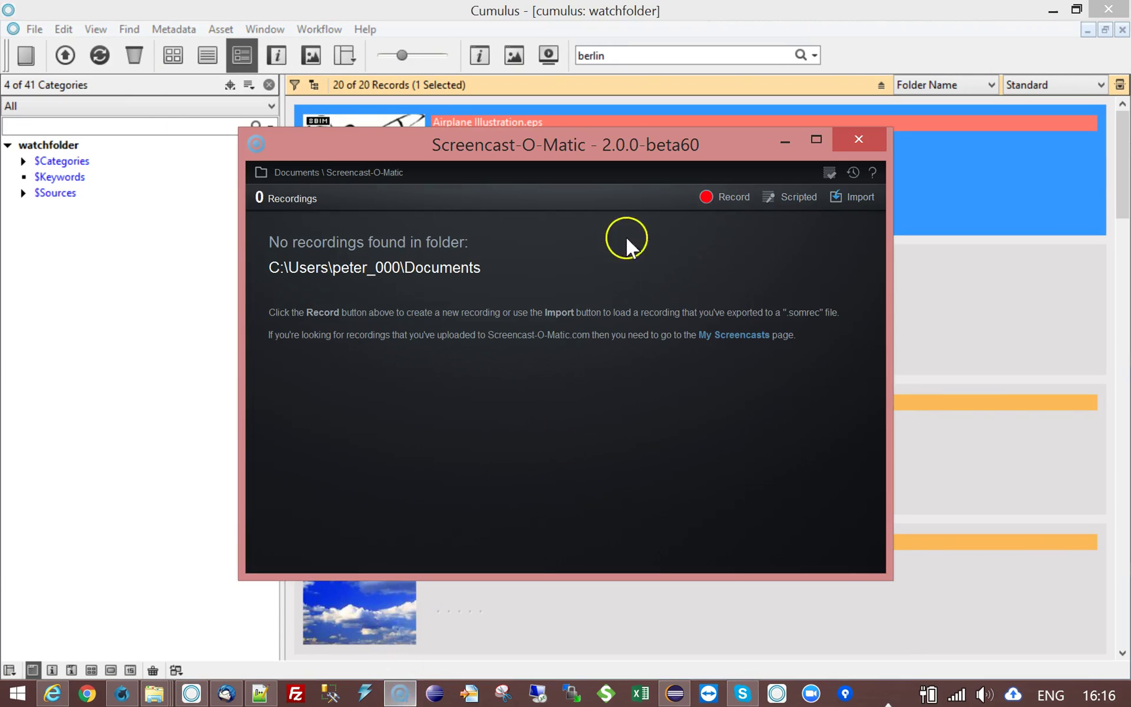
{"action": "left_click", "coordinate": [24, 520]}
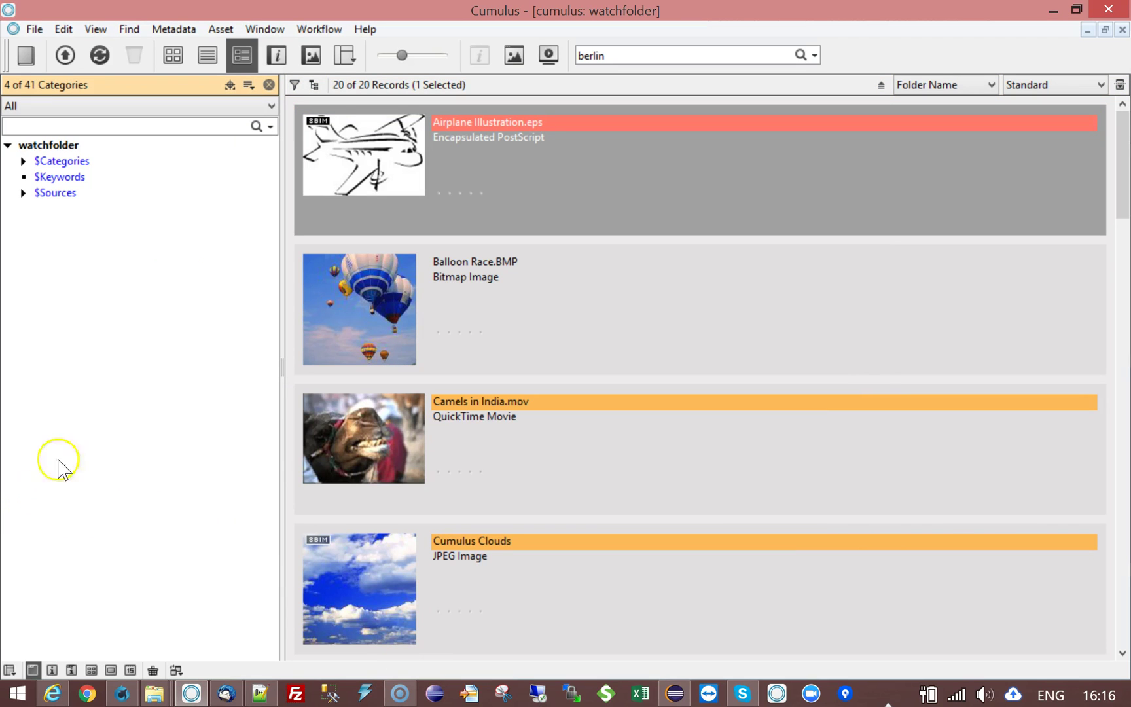